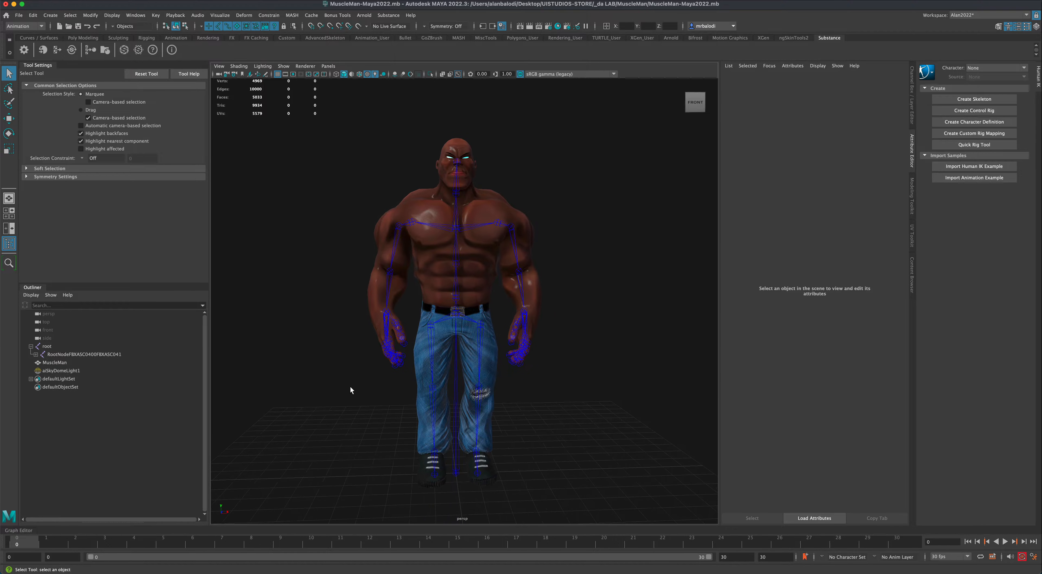
# Examine the MuscleMan character mesh and its joint skeleton from several angles, checking the body and the Character1_Spine1 joint.
pyautogui.keyDown('alt'); pyautogui.moveTo(350, 391); pyautogui.dragTo(351, 390, button='middle'); pyautogui.keyUp('alt')
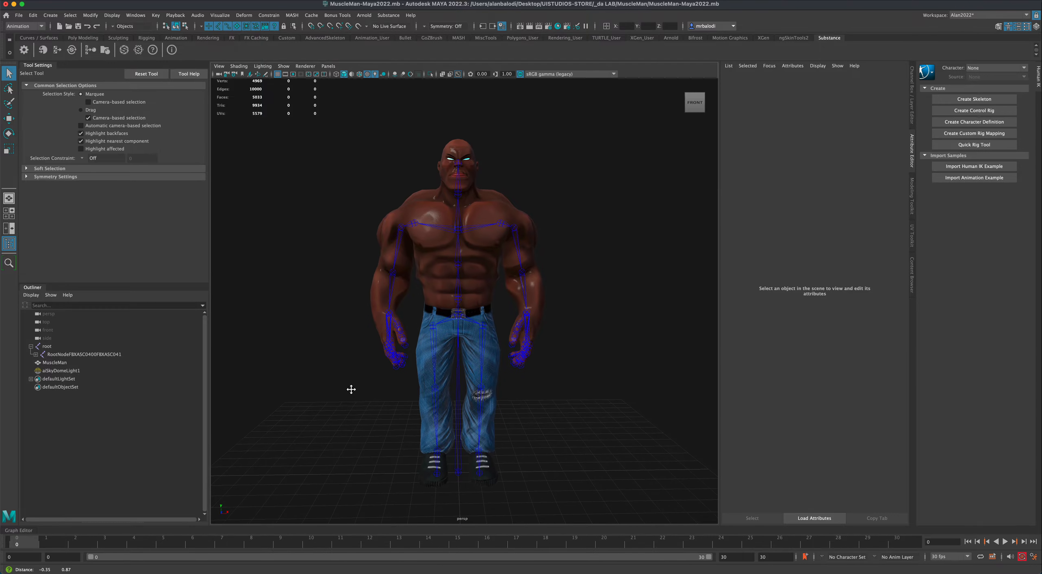
pyautogui.keyDown('alt'); pyautogui.moveTo(347, 418); pyautogui.dragTo(356, 399); pyautogui.keyUp('alt')
pyautogui.click(418, 287)
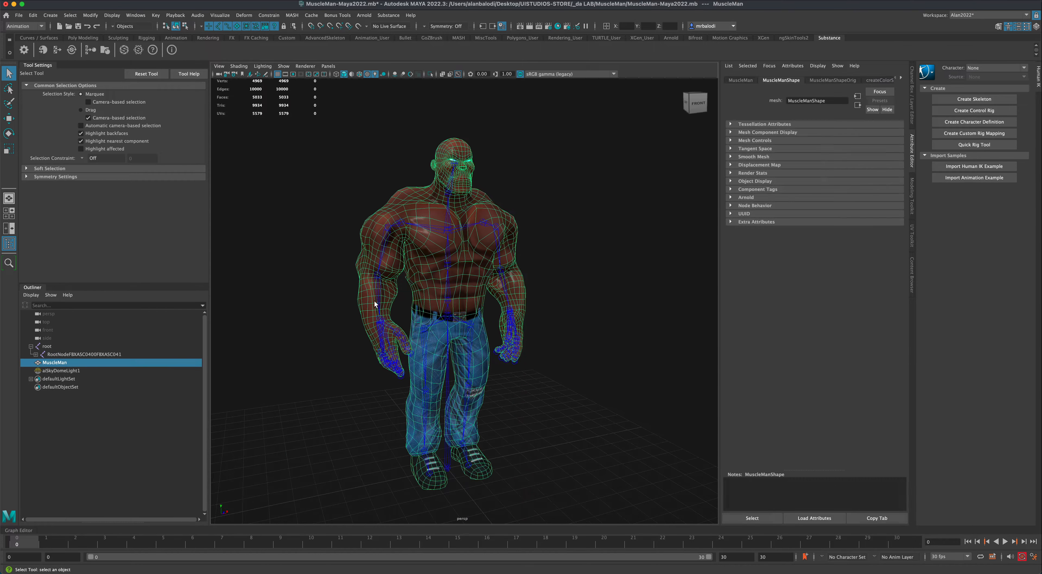
pyautogui.keyDown('alt'); pyautogui.moveTo(375, 301); pyautogui.dragTo(518, 330); pyautogui.keyUp('alt')
pyautogui.click(329, 350)
pyautogui.click(436, 285)
pyautogui.click(583, 389)
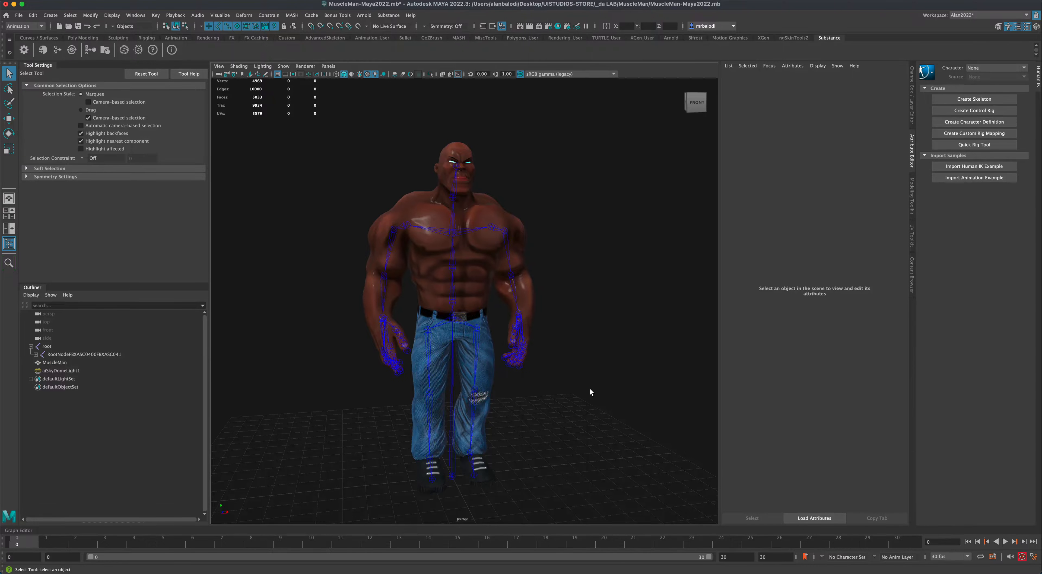
pyautogui.keyDown('alt'); pyautogui.moveTo(591, 389); pyautogui.dragTo(608, 384); pyautogui.keyUp('alt')
pyautogui.keyDown('alt'); pyautogui.moveTo(463, 283); pyautogui.dragTo(597, 323); pyautogui.keyUp('alt')
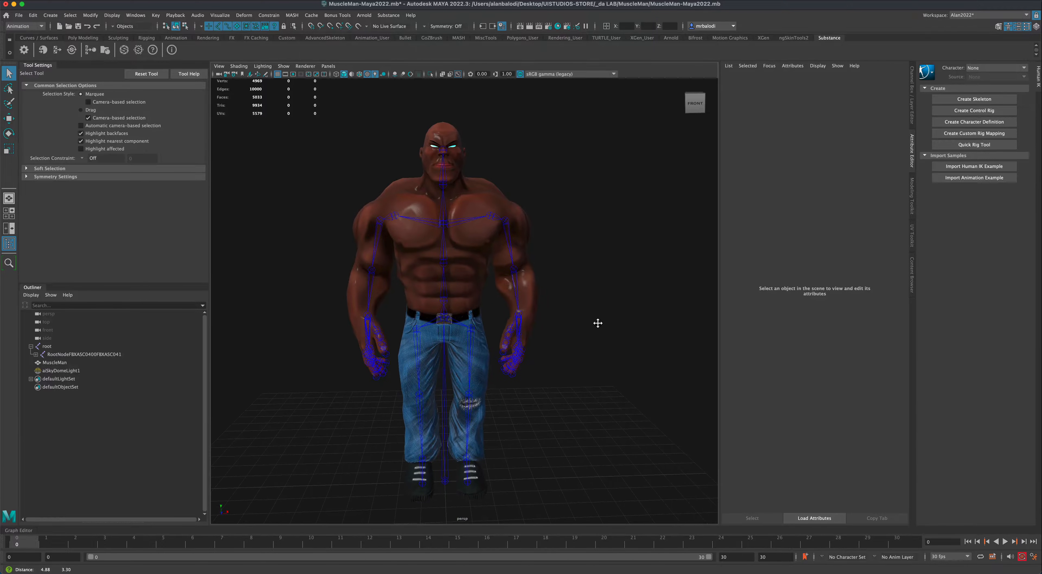
pyautogui.click(444, 261)
pyautogui.keyDown('alt'); pyautogui.moveTo(425, 268); pyautogui.dragTo(313, 295); pyautogui.keyUp('alt')
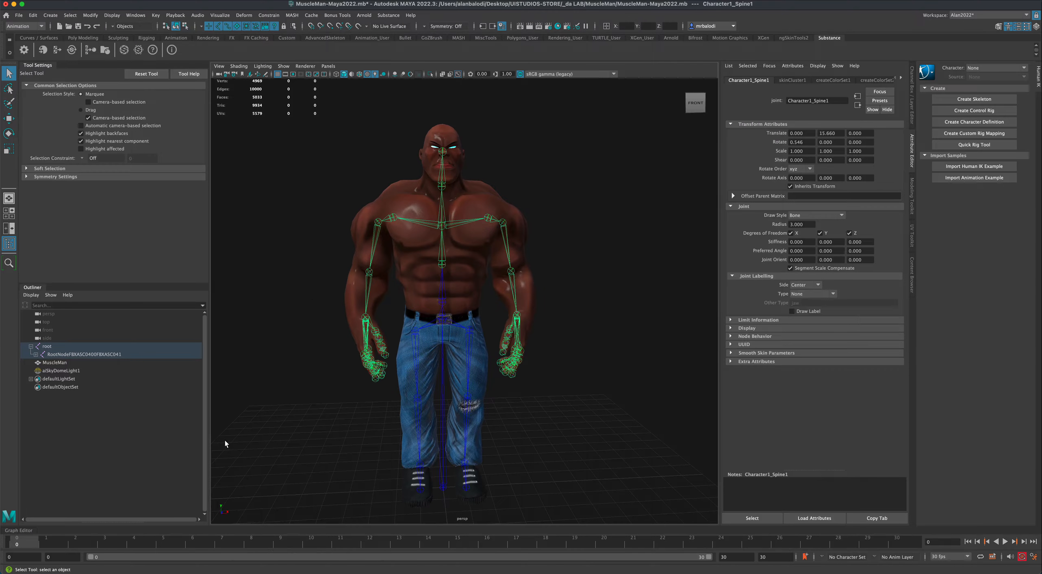
# Select the complete joint hierarchy under Character1_Reference and set a keyframe on all joints at frame 0.
pyautogui.click(442, 426)
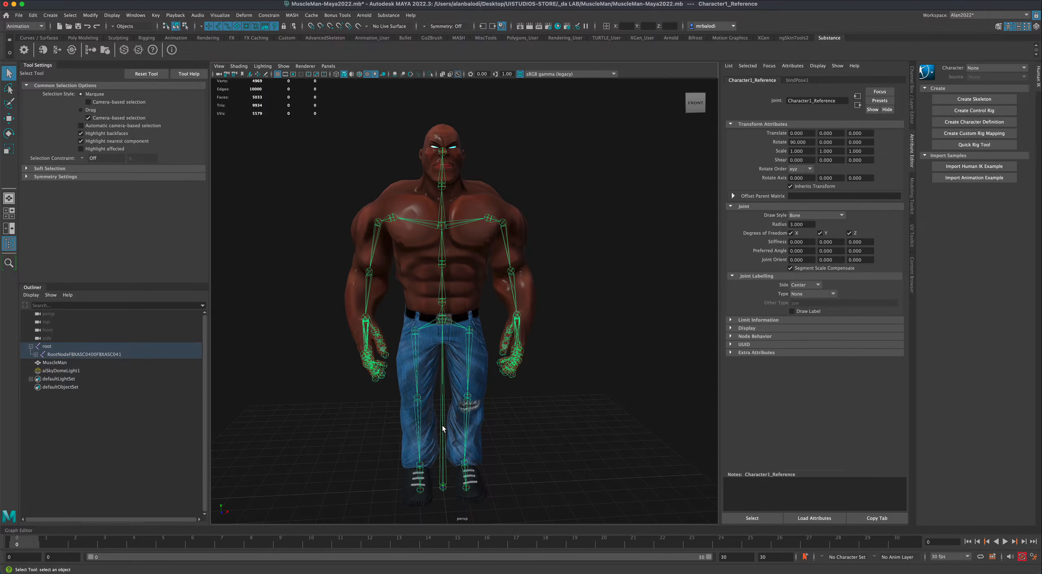
pyautogui.rightClick(443, 427)
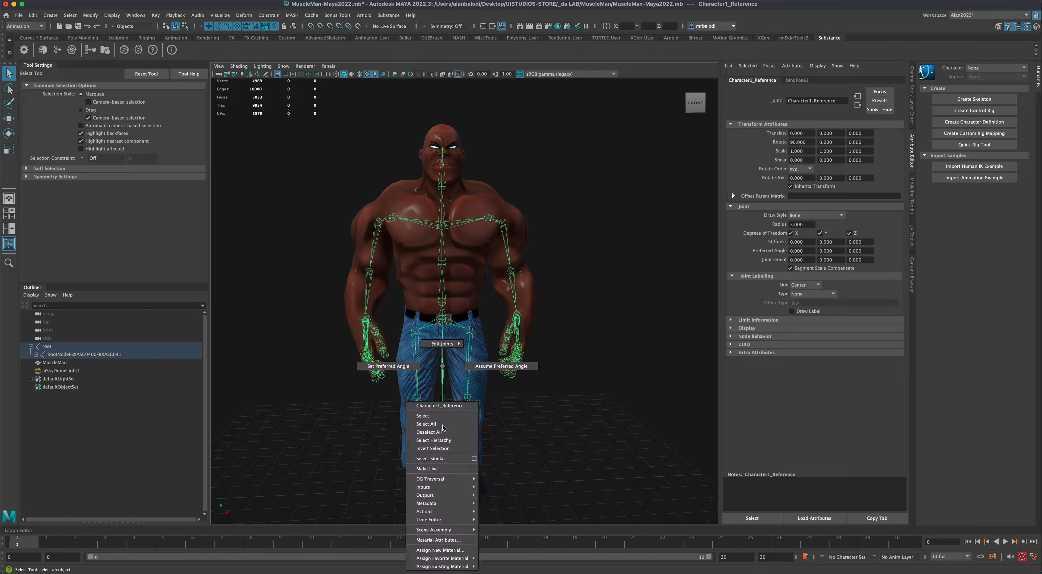
pyautogui.click(437, 440)
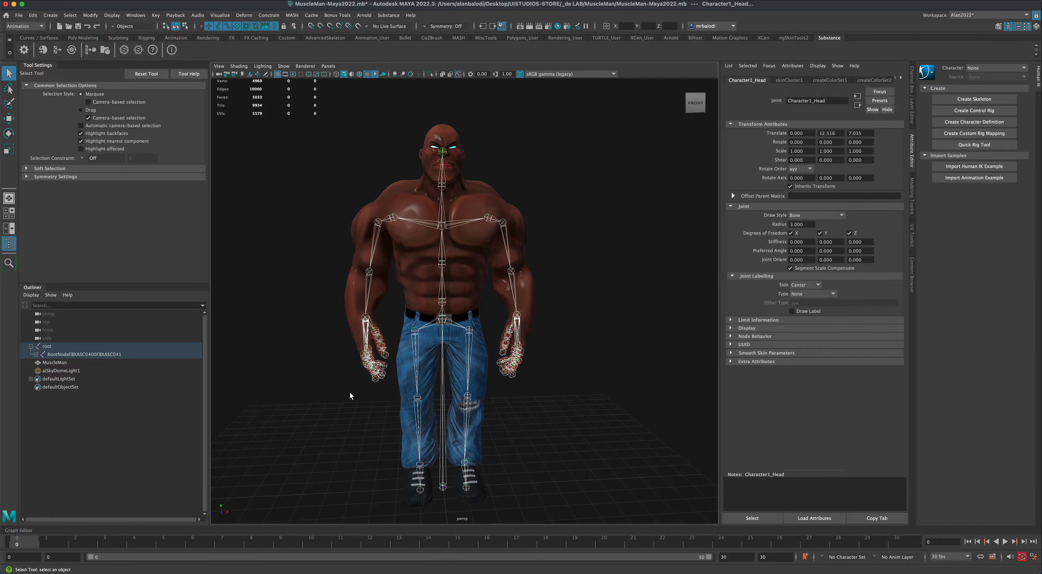
pyautogui.keyDown('alt'); pyautogui.moveTo(349, 393); pyautogui.dragTo(346, 392); pyautogui.keyUp('alt')
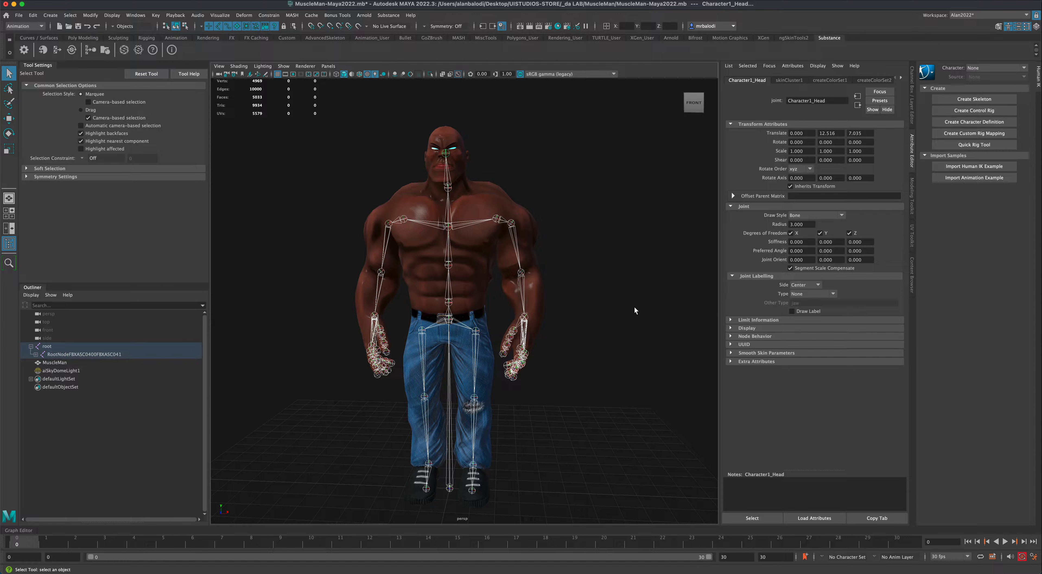
pyautogui.keyDown('alt'); pyautogui.moveTo(604, 324); pyautogui.dragTo(607, 318, button='middle'); pyautogui.keyUp('alt')
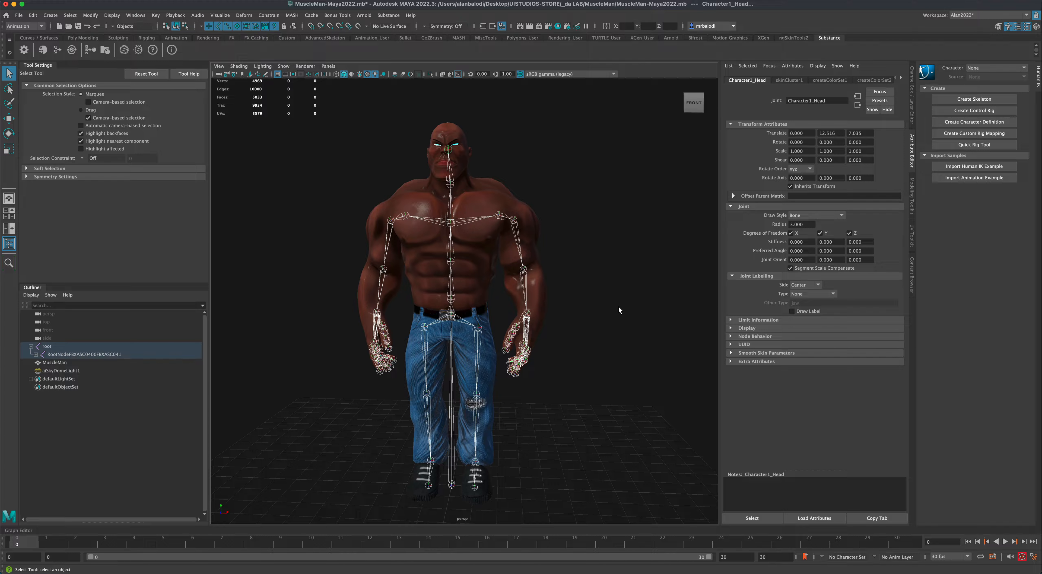
pyautogui.keyDown('alt'); pyautogui.moveTo(619, 310); pyautogui.dragTo(600, 312); pyautogui.keyUp('alt')
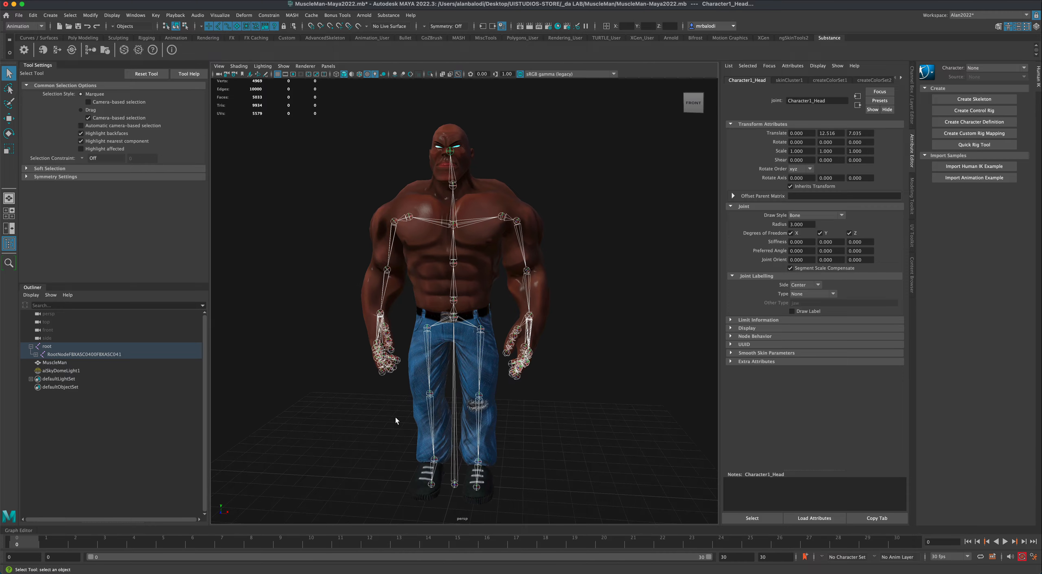
pyautogui.press('s')
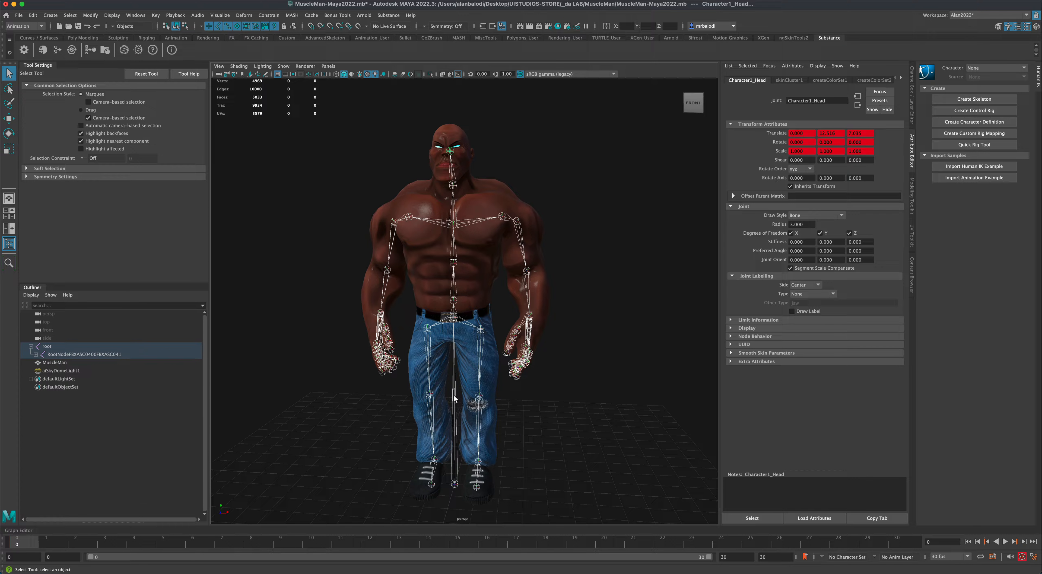
# Reselect the complete Character1_Reference joint hierarchy and key the same pose on all joints at frame 30.
pyautogui.click(371, 423)
pyautogui.click(454, 393)
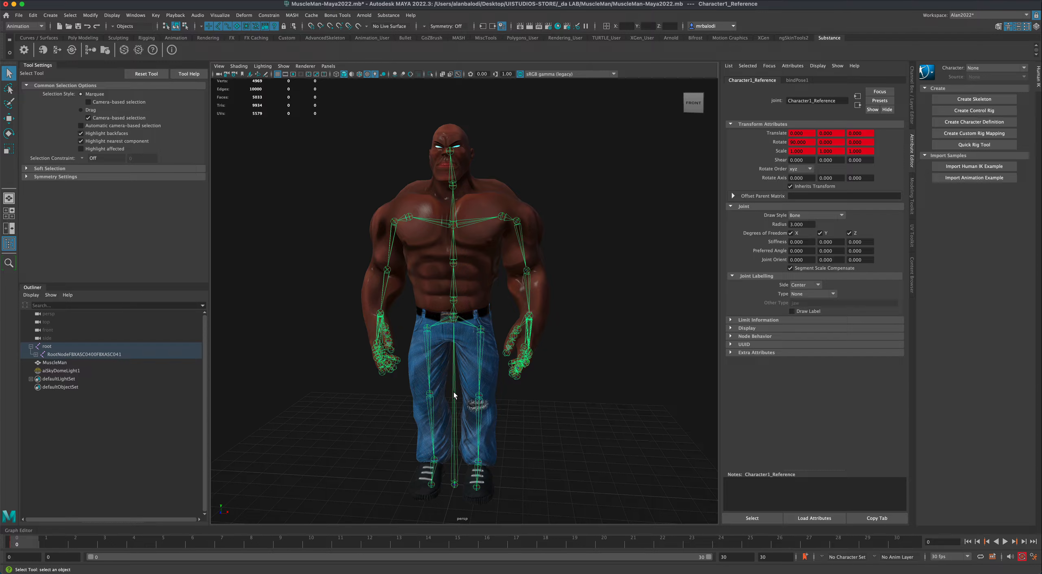
pyautogui.rightClick(454, 396)
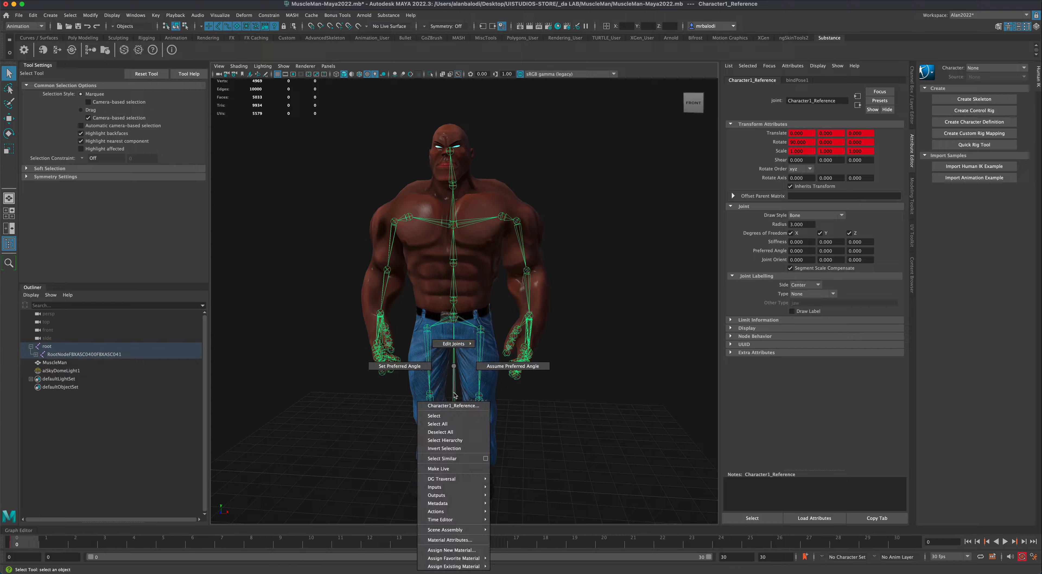
pyautogui.click(450, 441)
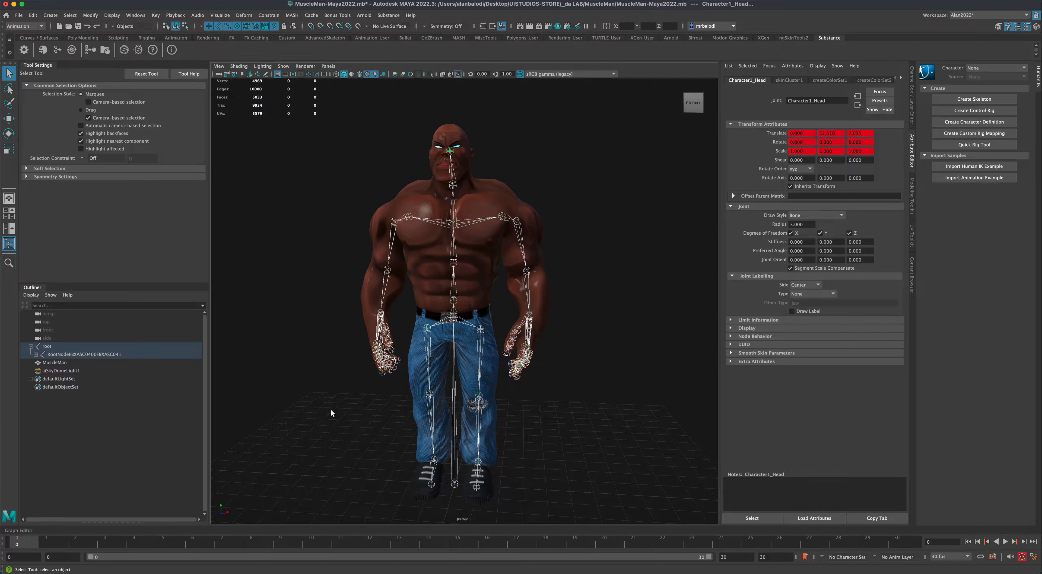
pyautogui.press('f')
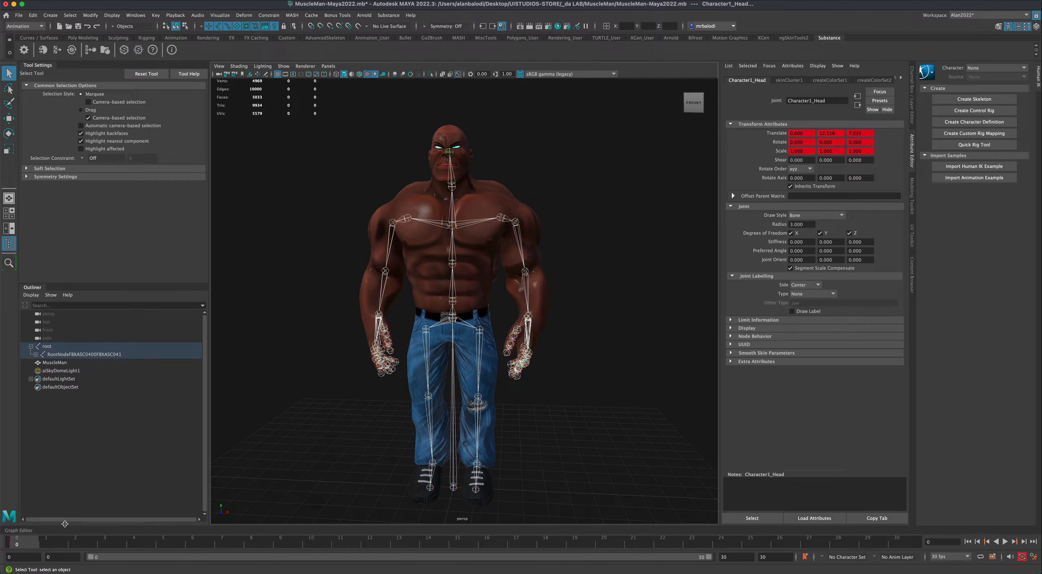
pyautogui.moveTo(42, 542); pyautogui.dragTo(898, 541)
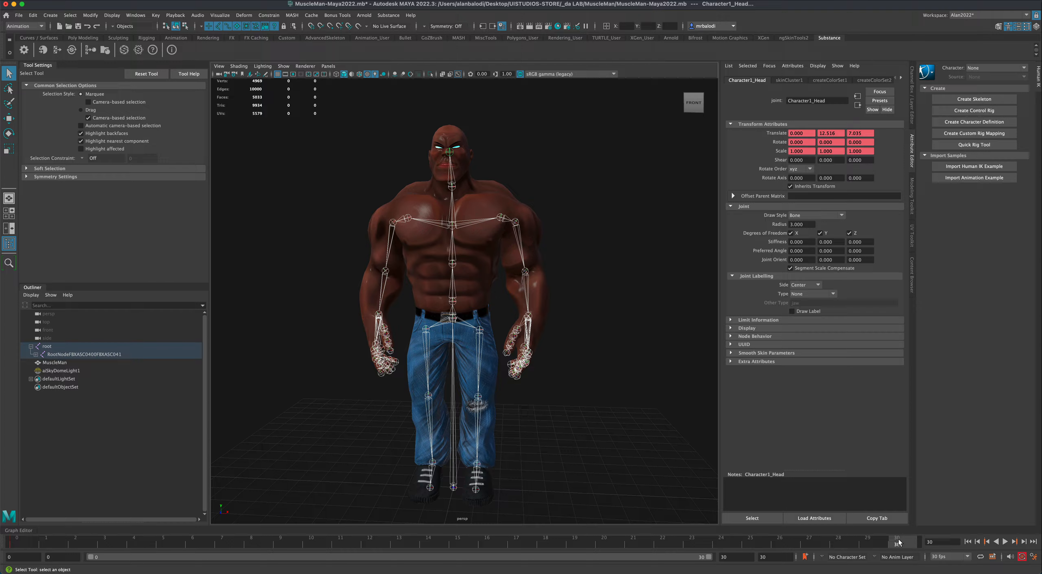
pyautogui.hotkey('alt', 'v')
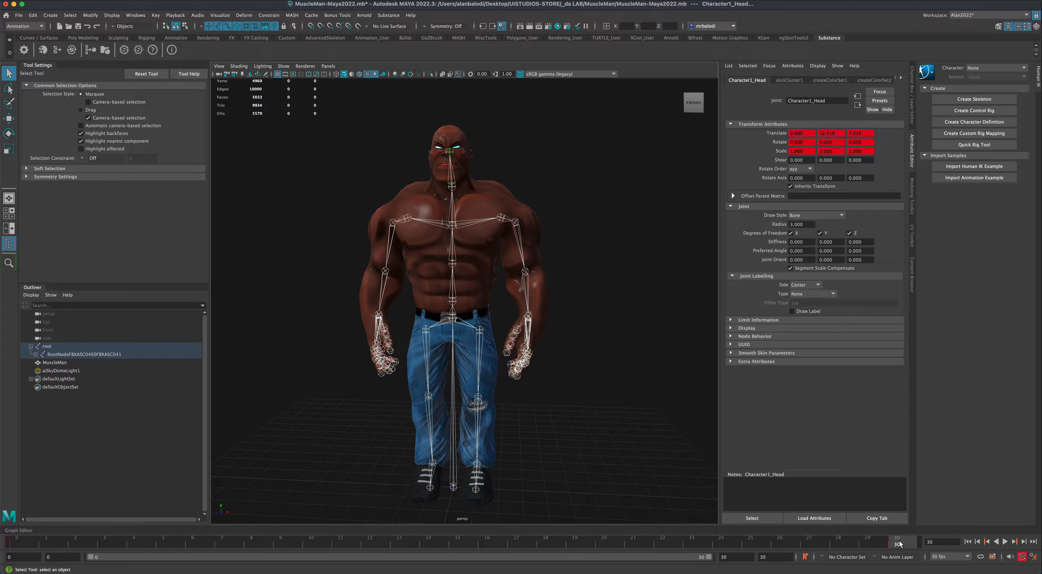
# At frame 15, move the Character1_Spine1 joint slightly upward to lift the upper body.
pyautogui.click(447, 546)
pyautogui.click(576, 391)
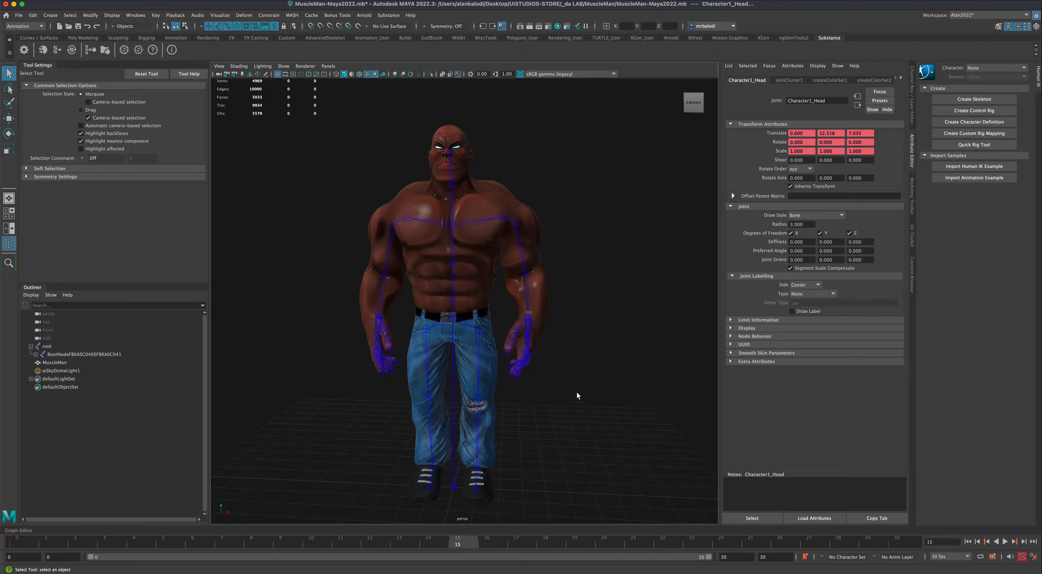
pyautogui.click(452, 263)
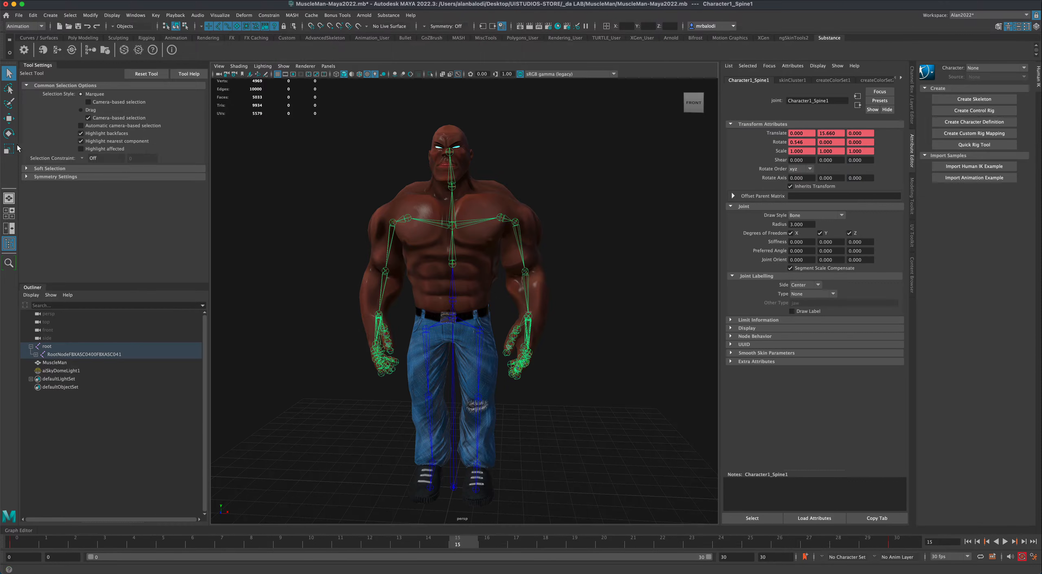
pyautogui.press('w')
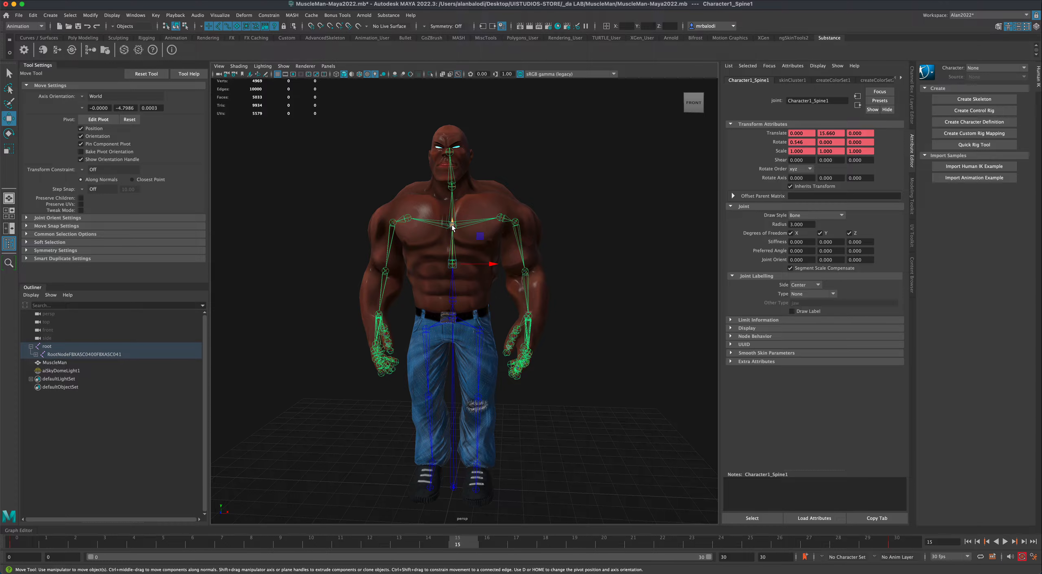
pyautogui.moveTo(452, 226); pyautogui.dragTo(453, 219)
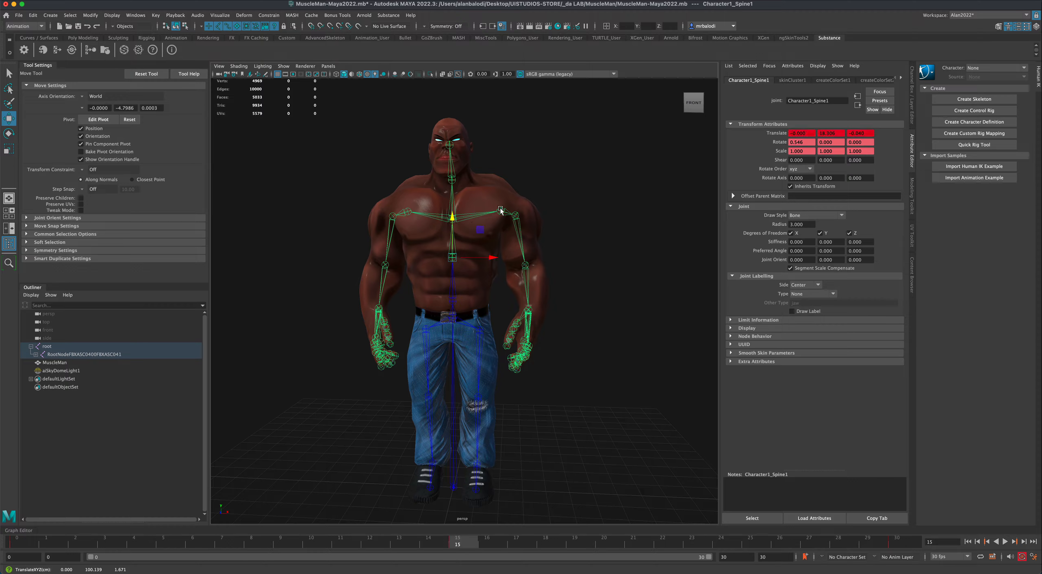
# Select the Character1_RightShoulder and Character1_LeftShoulder joints and raise both slightly at frame 15.
pyautogui.click(419, 215)
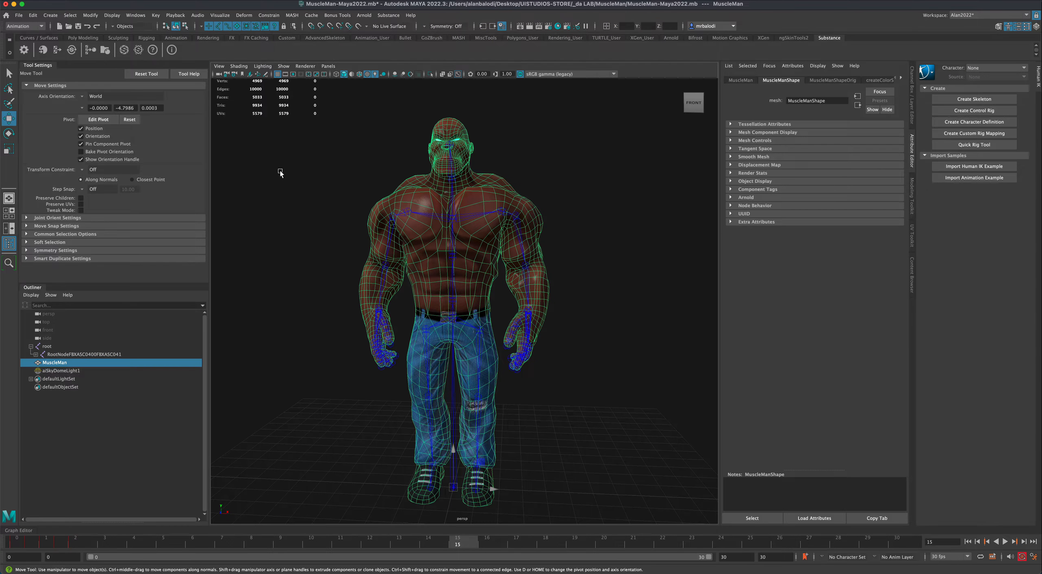
pyautogui.click(280, 174)
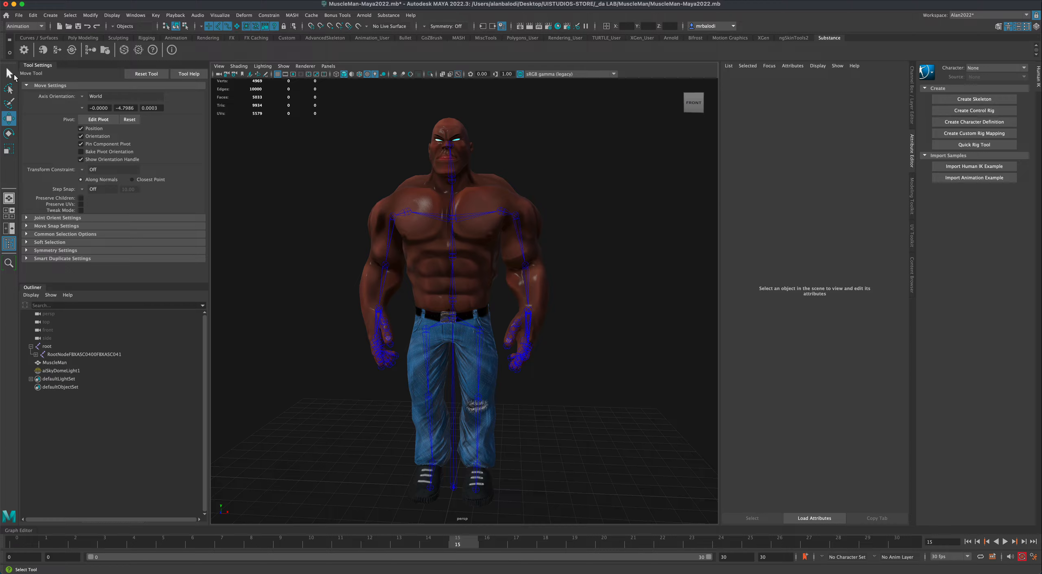
pyautogui.click(14, 75)
pyautogui.click(403, 215)
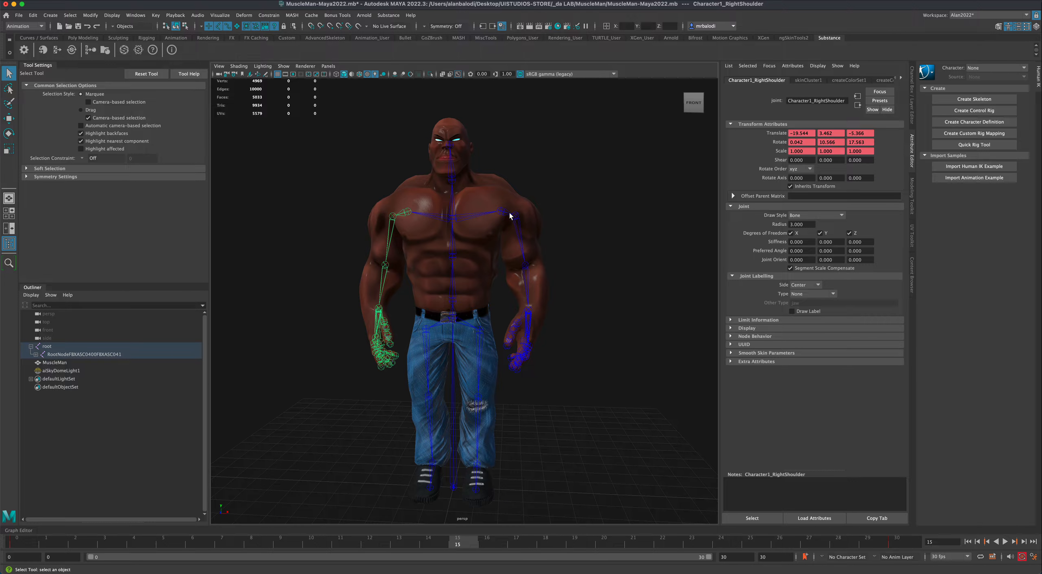
pyautogui.click(508, 215)
pyautogui.press('w')
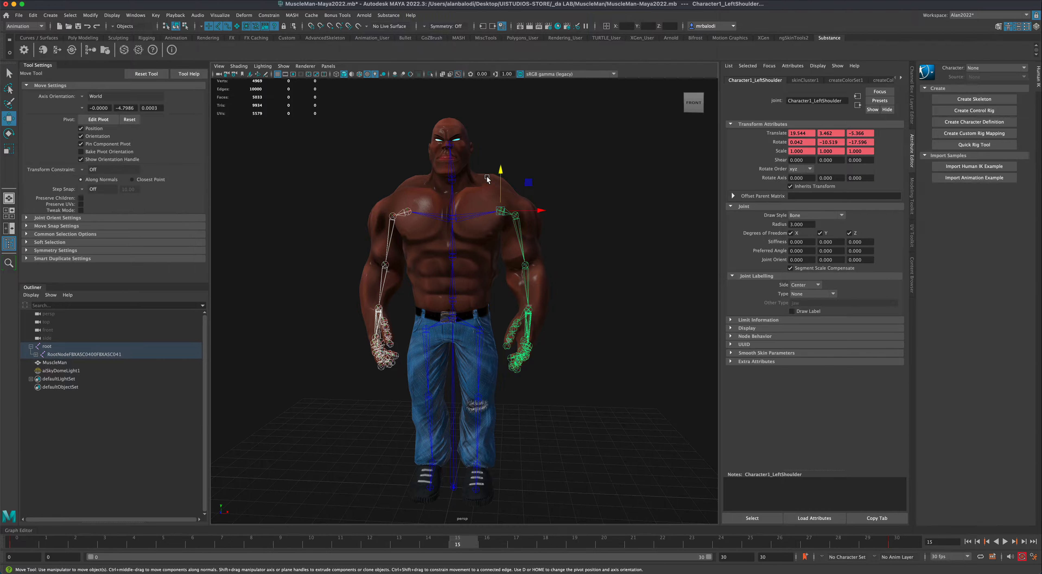
pyautogui.moveTo(500, 172); pyautogui.dragTo(501, 165)
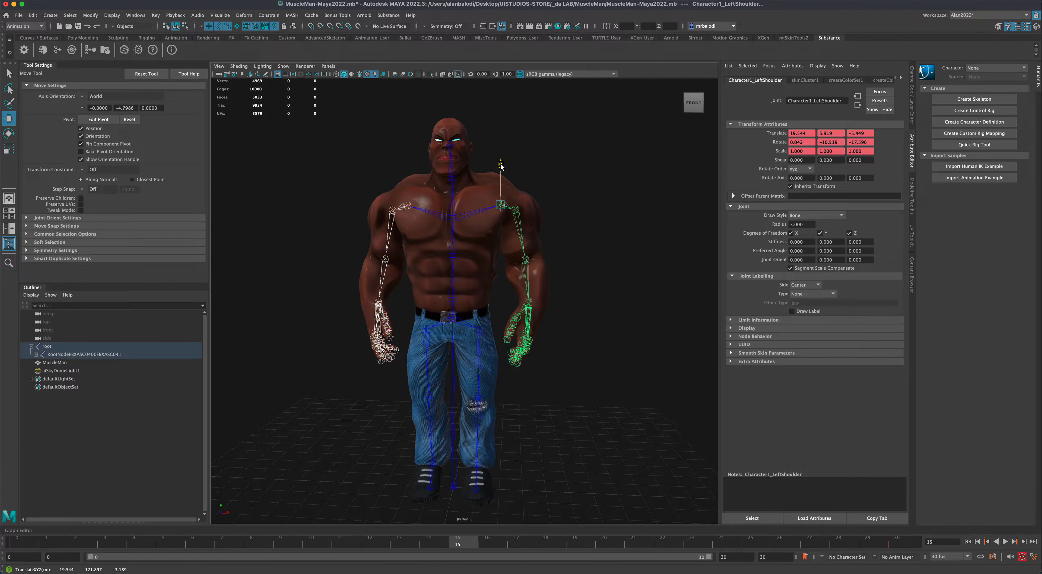
# Lower the Character1_Neck joint slightly at frame 15, clear the selection and play back the animation.
pyautogui.hotkey('ctrl', 'z')
pyautogui.click(458, 143)
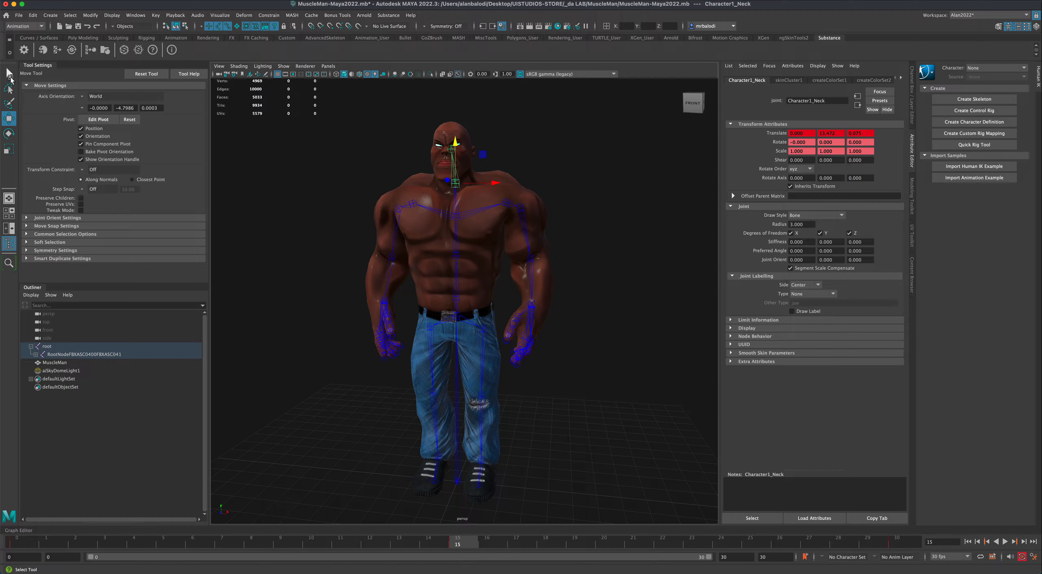
pyautogui.click(10, 78)
pyautogui.click(270, 325)
pyautogui.click(1005, 541)
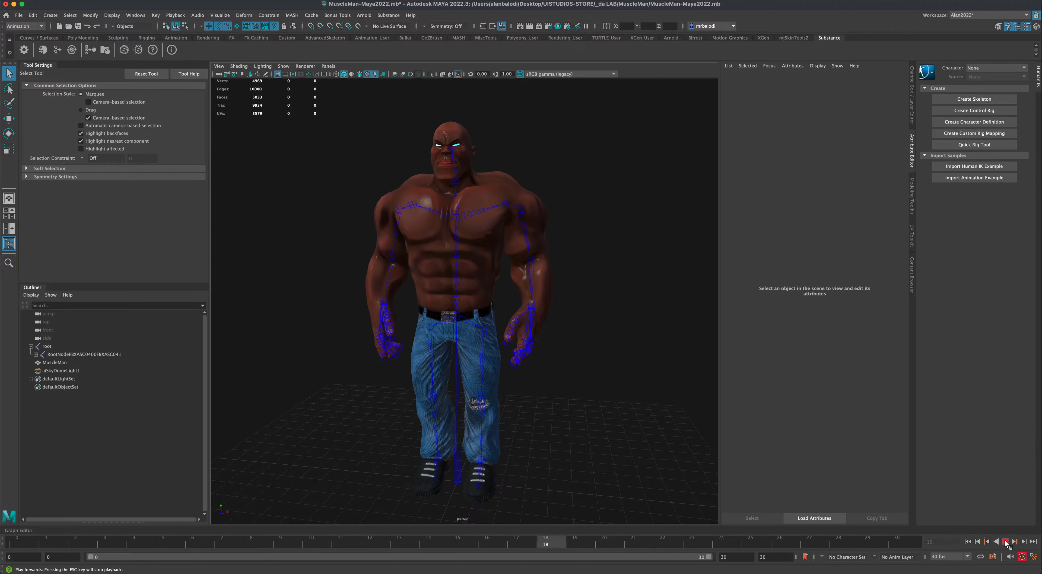
pyautogui.click(1005, 542)
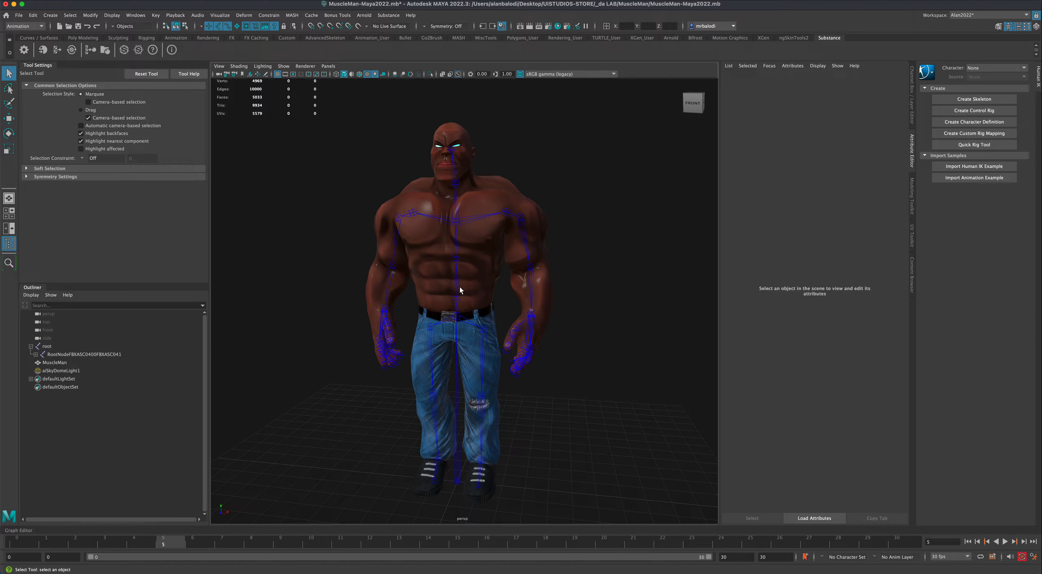
# Return to frame 15 and lower the Character1_Spine1 and Character1_Spine joints slightly to soften the upper-body lift.
pyautogui.click(456, 543)
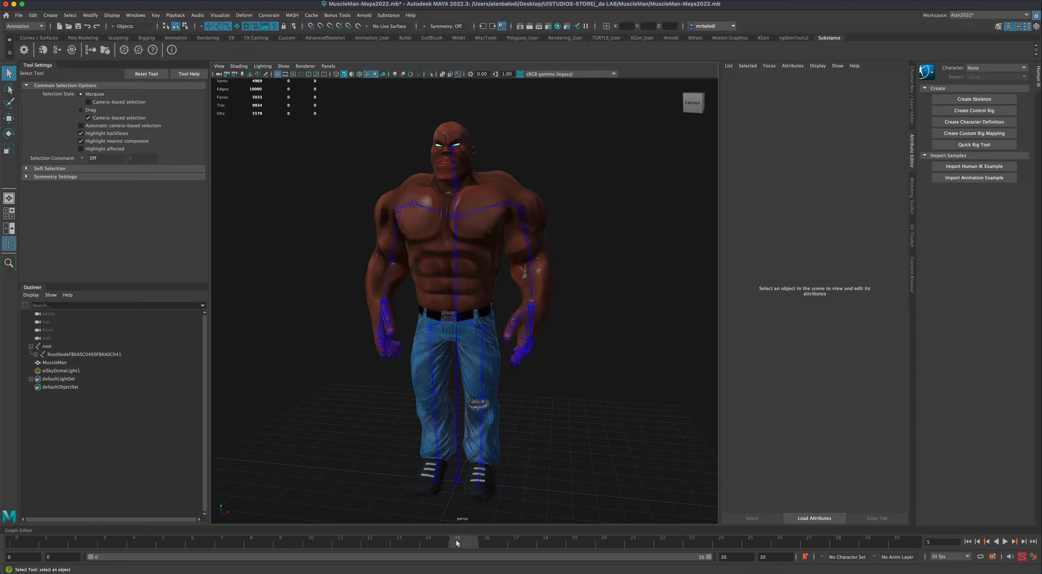
pyautogui.click(455, 265)
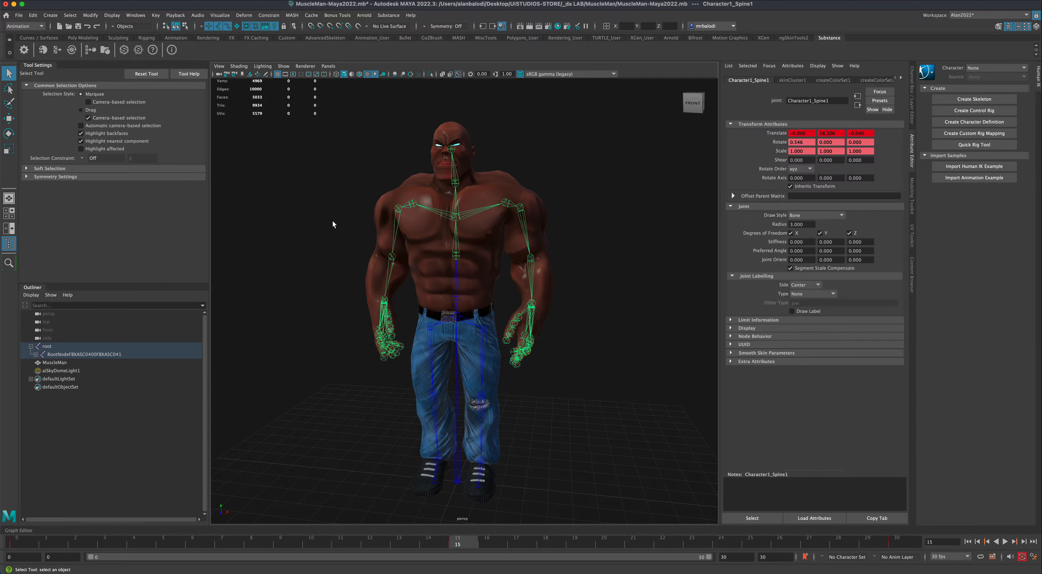
pyautogui.click(9, 119)
pyautogui.click(8, 119)
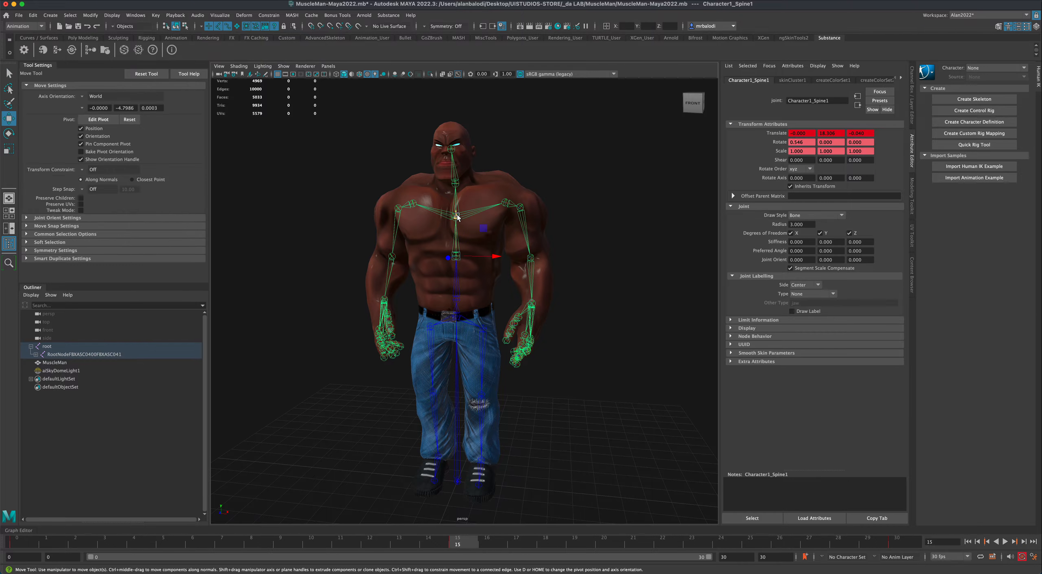
pyautogui.moveTo(456, 216); pyautogui.dragTo(456, 222)
pyautogui.click(456, 300)
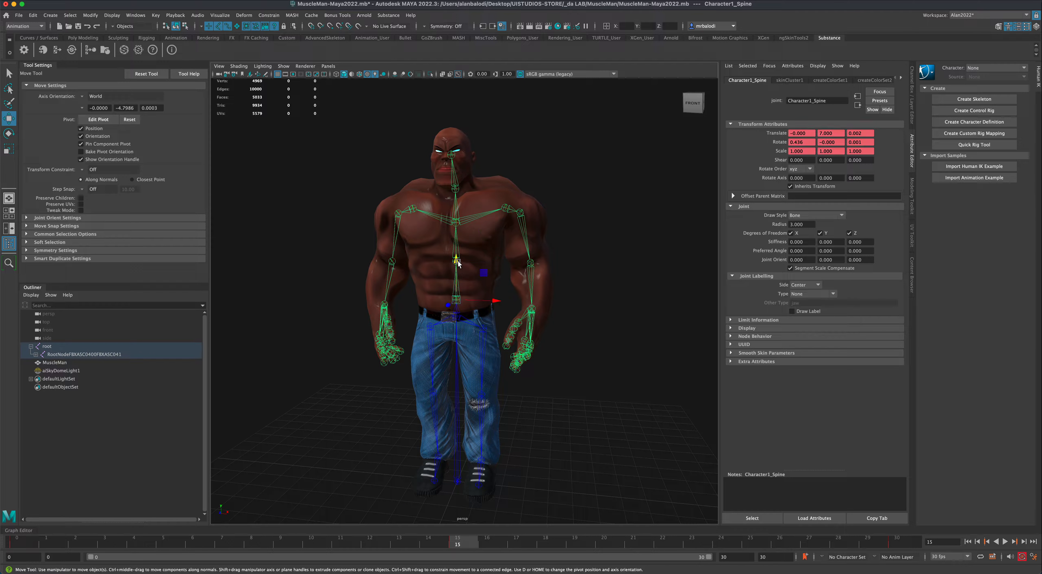
pyautogui.moveTo(457, 258); pyautogui.dragTo(456, 263)
pyautogui.click(455, 171)
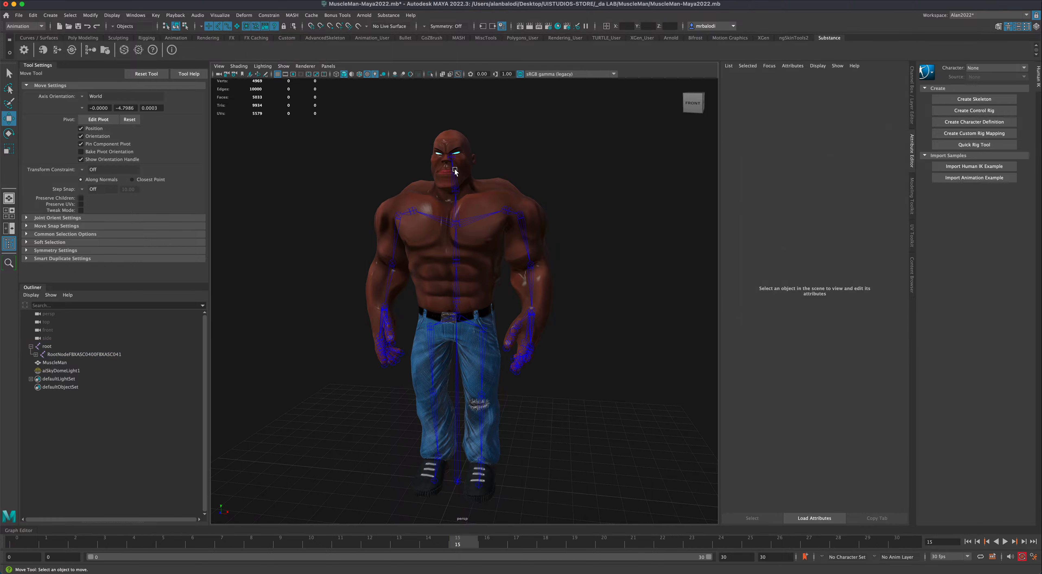
# Raise the Character1_Neck joint slightly at frame 15 and play back the animation to check the motion.
pyautogui.click(453, 166)
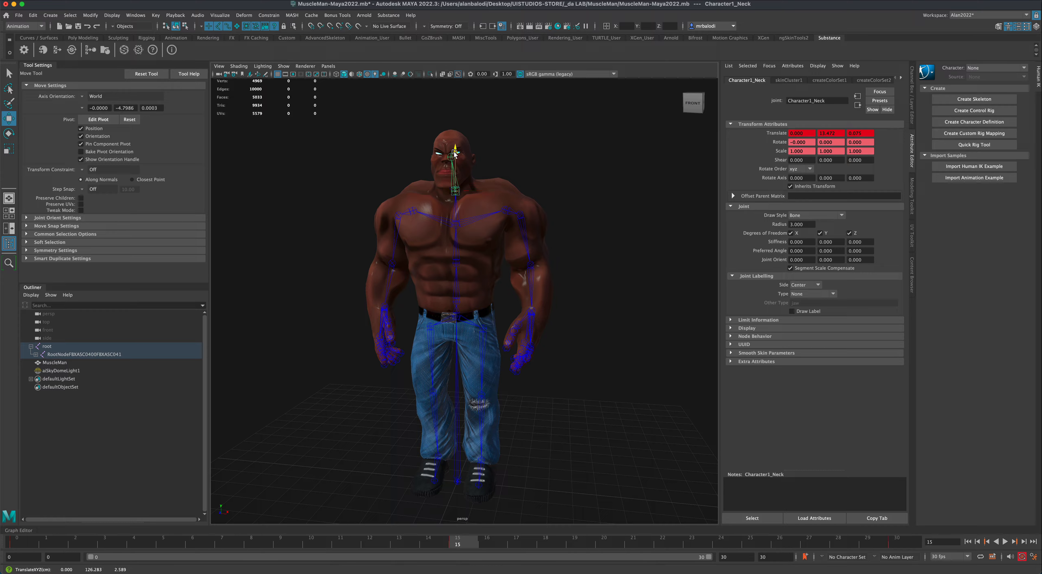
pyautogui.moveTo(455, 155); pyautogui.dragTo(456, 149)
pyautogui.click(1005, 542)
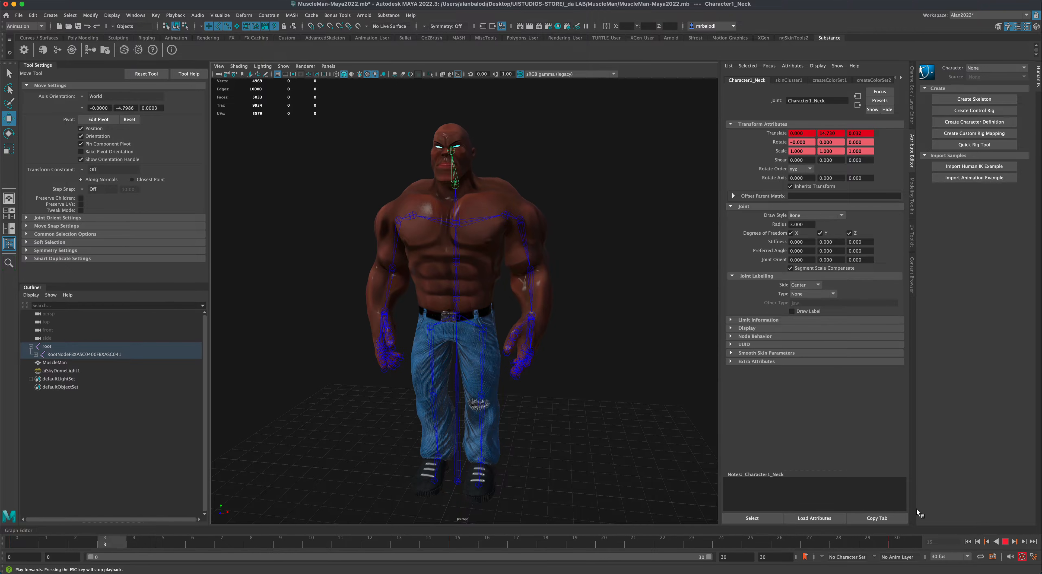
pyautogui.keyDown('alt'); pyautogui.moveTo(616, 426); pyautogui.dragTo(585, 444); pyautogui.keyUp('alt')
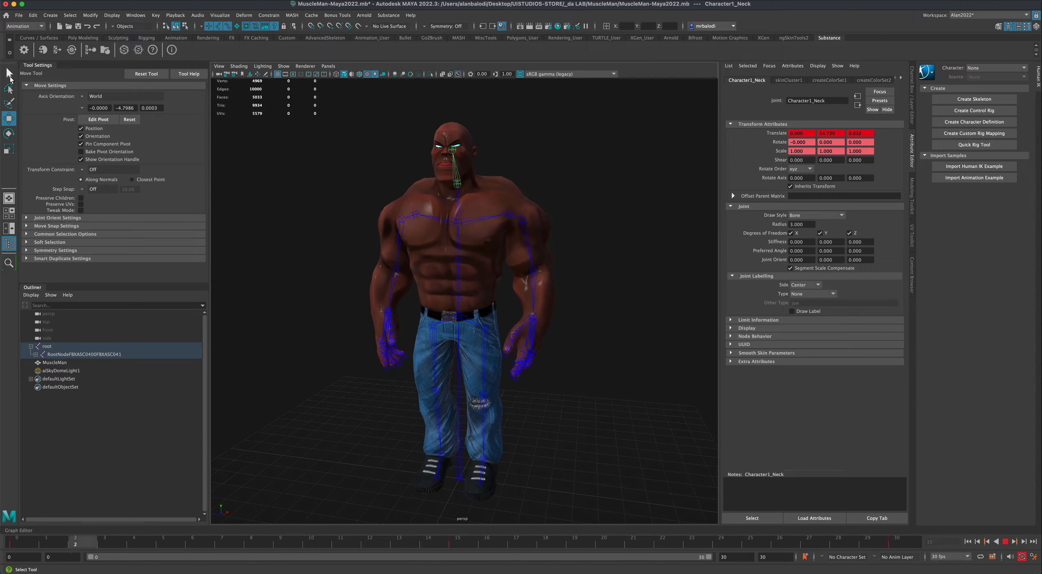
pyautogui.press('q')
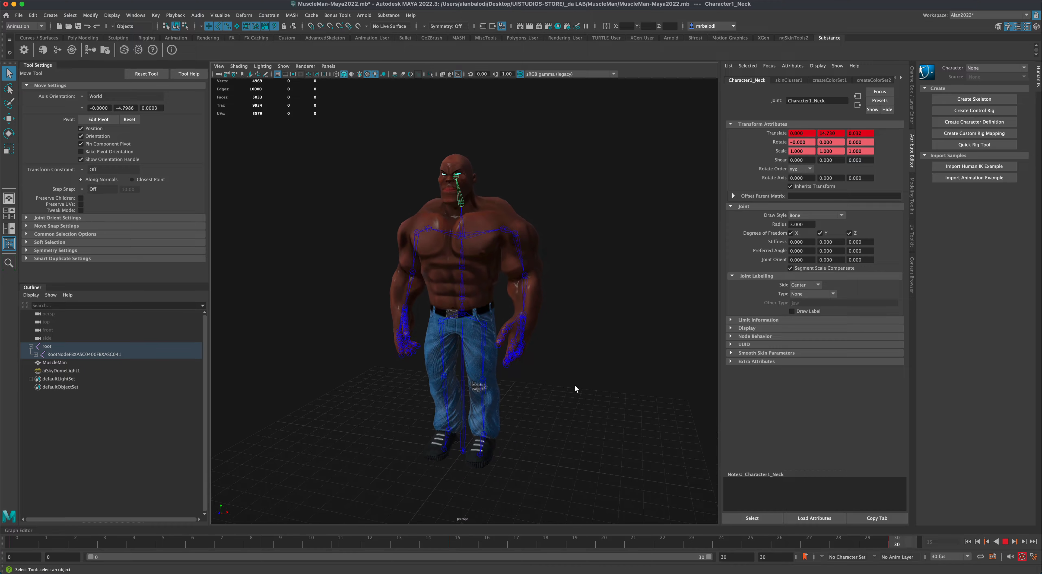
pyautogui.keyDown('alt'); pyautogui.moveTo(567, 384); pyautogui.dragTo(326, 372); pyautogui.keyUp('alt')
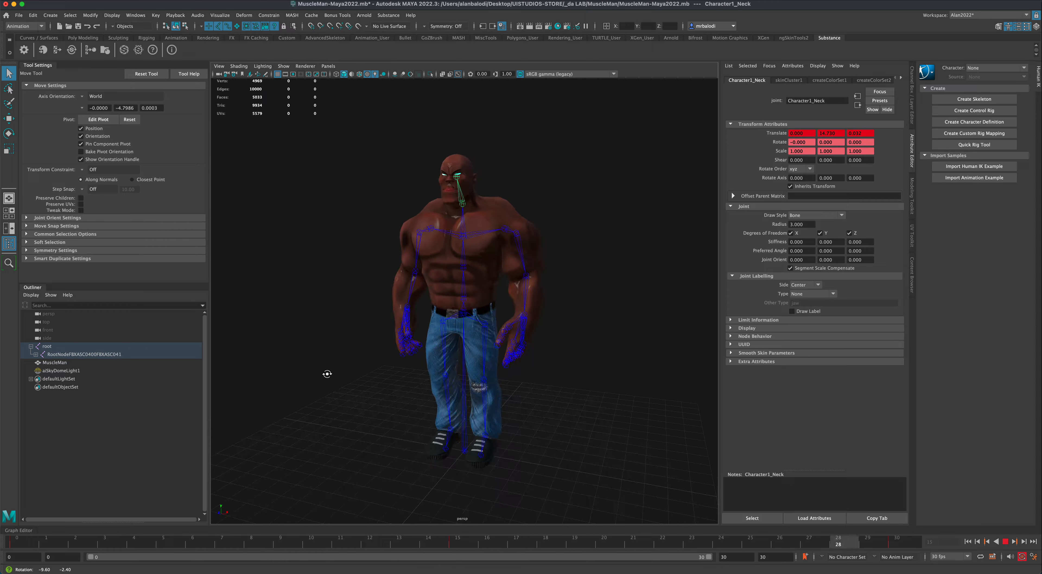
pyautogui.press('q')
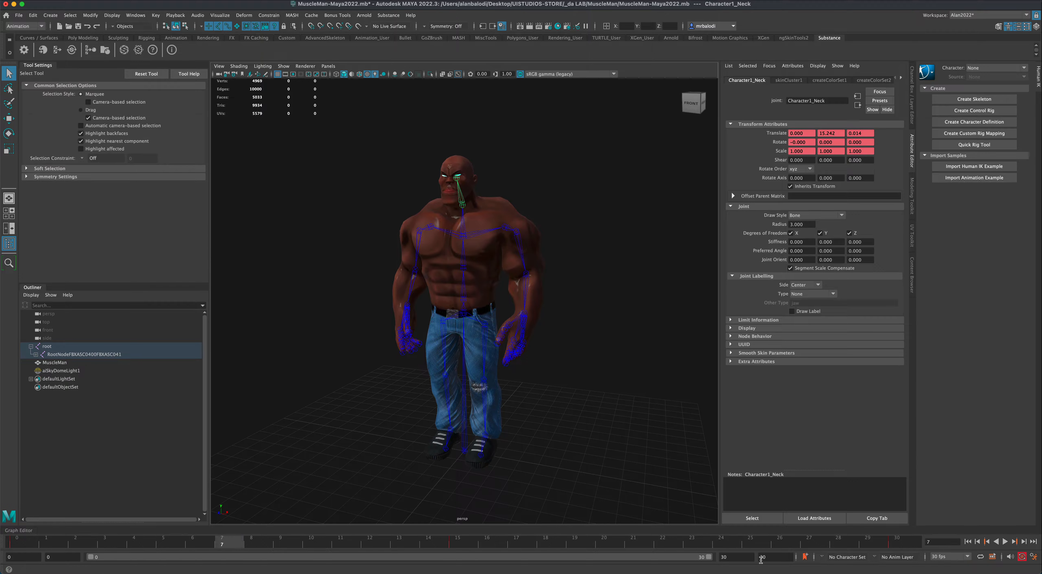
# Set the animation end time to 300, return to frame 0 and extend the playback range to frame 300.
pyautogui.moveTo(768, 557); pyautogui.dragTo(750, 558)
pyautogui.write('300')
pyautogui.press('Return')
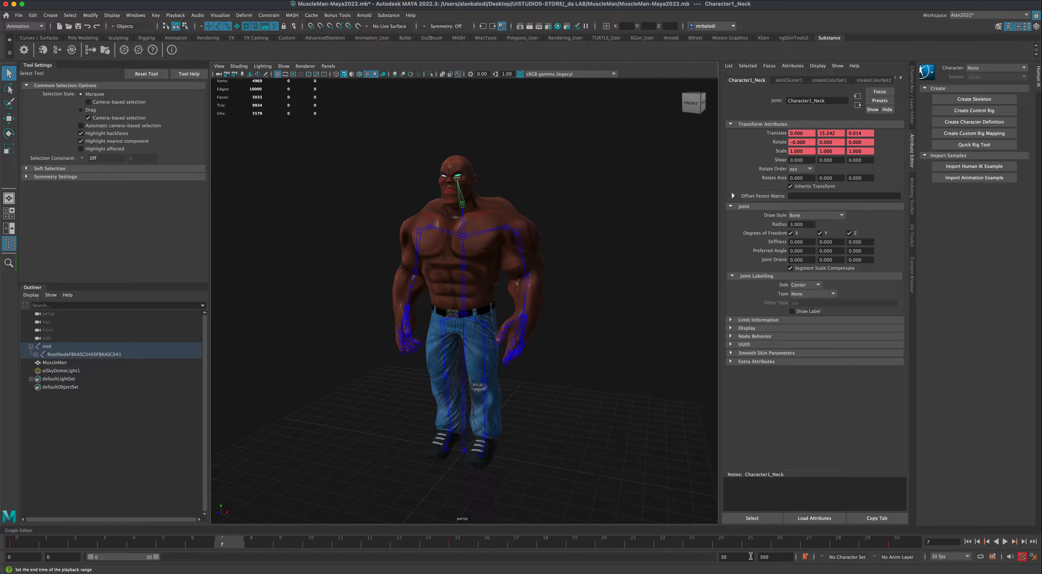
pyautogui.click(968, 542)
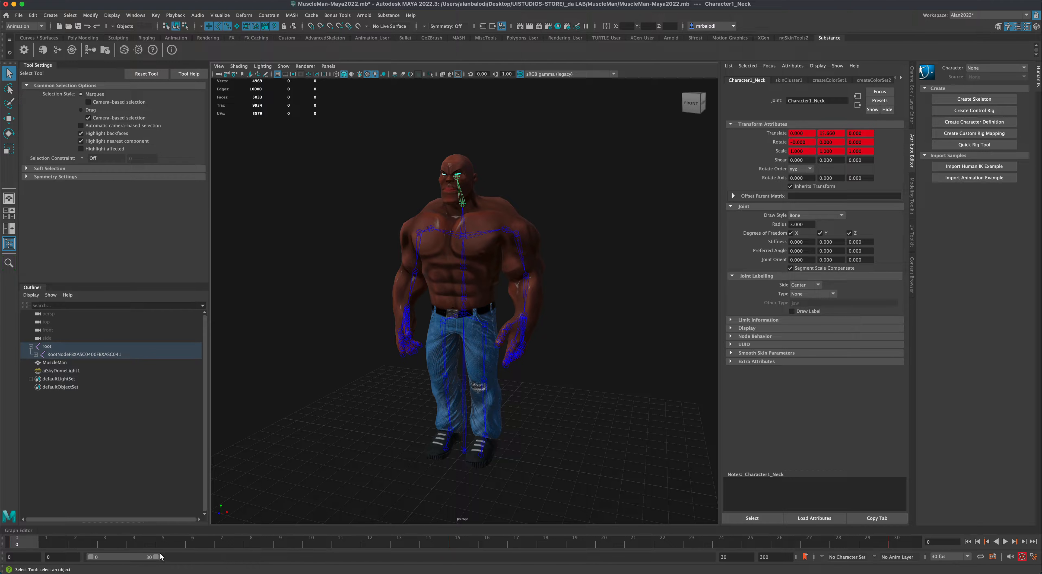
pyautogui.moveTo(161, 556); pyautogui.dragTo(742, 560)
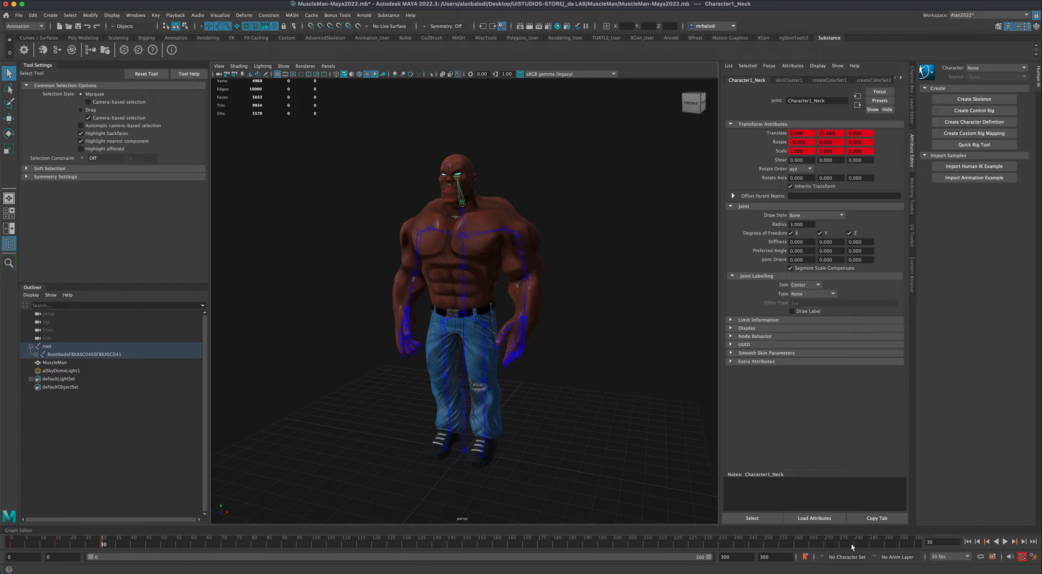
# Play and scrub the extended timeline to check the motion beyond frame 30, ending at frame 0.
pyautogui.click(976, 542)
pyautogui.click(1005, 543)
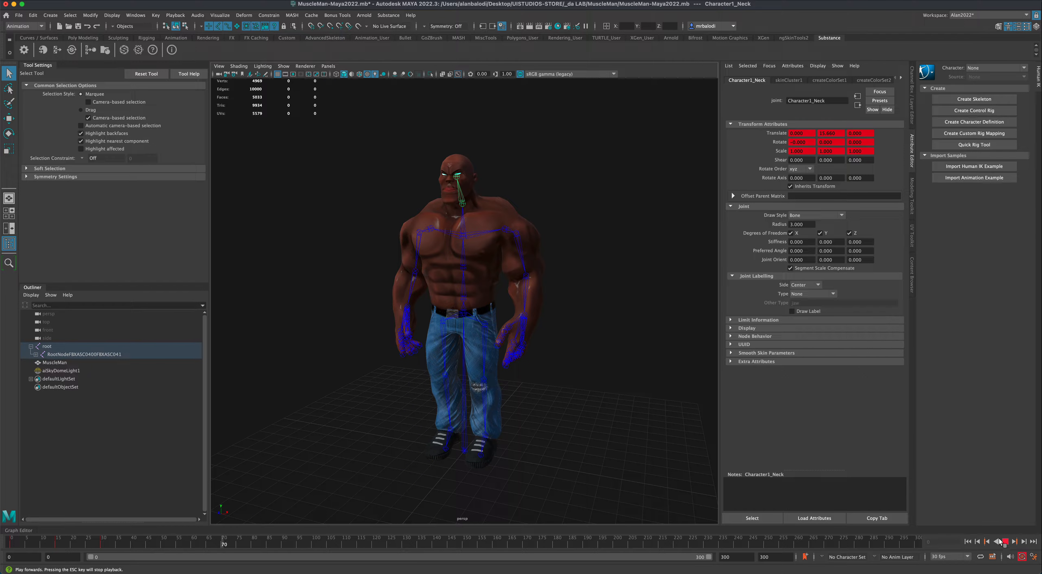
pyautogui.click(1004, 543)
pyautogui.moveTo(231, 546); pyautogui.dragTo(203, 544)
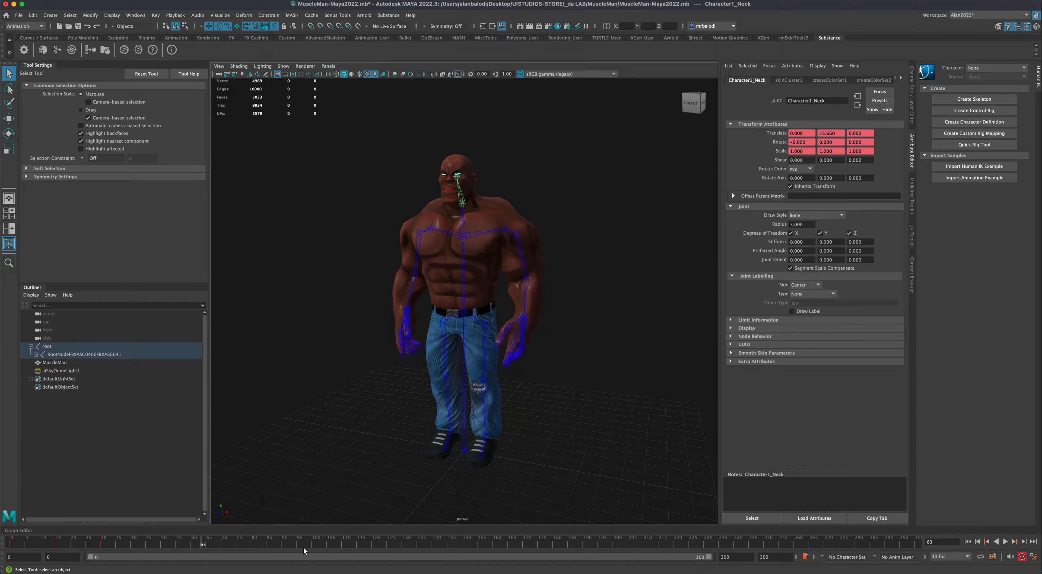
pyautogui.moveTo(178, 547); pyautogui.dragTo(12, 547)
pyautogui.hotkey('alt', 'v')
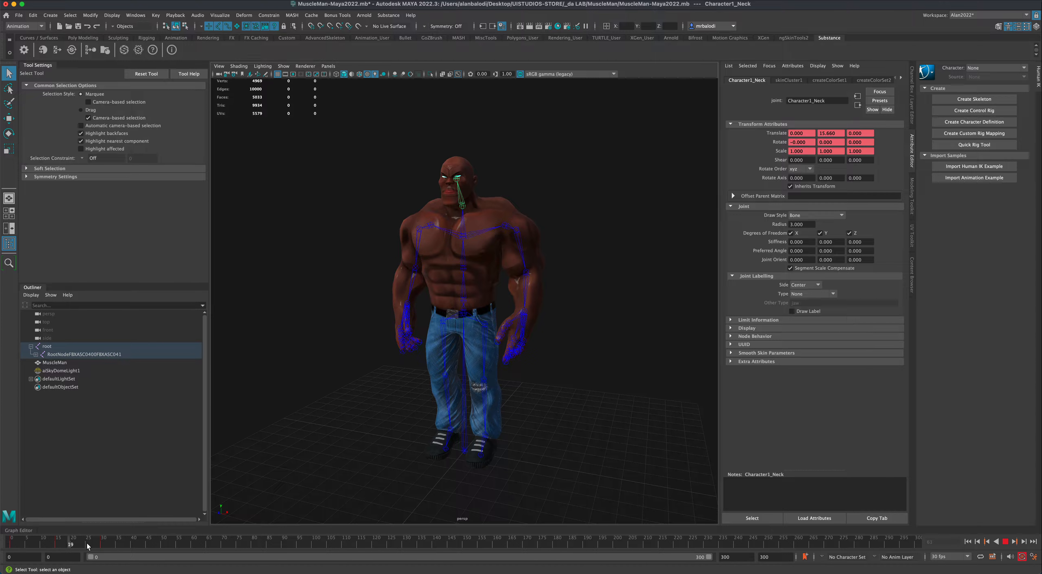
pyautogui.hotkey('alt', 'v')
# Select the Character1_Reference joint together with its entire joint hierarchy.
pyautogui.keyDown('alt'); pyautogui.moveTo(355, 364); pyautogui.dragTo(344, 348); pyautogui.keyUp('alt')
pyautogui.scroll(3, 359, 354)
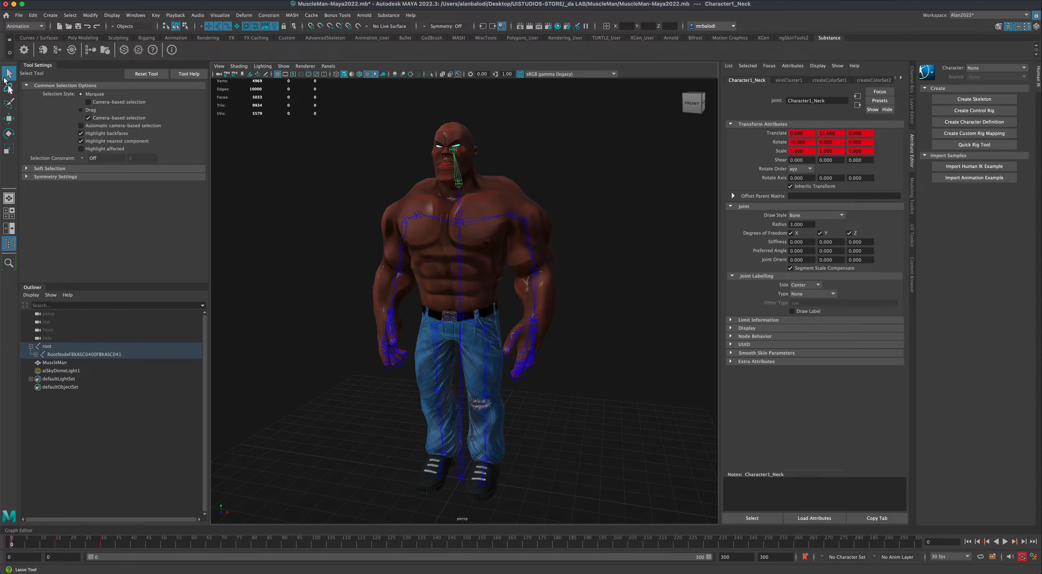
pyautogui.click(460, 399)
pyautogui.rightClick(460, 366)
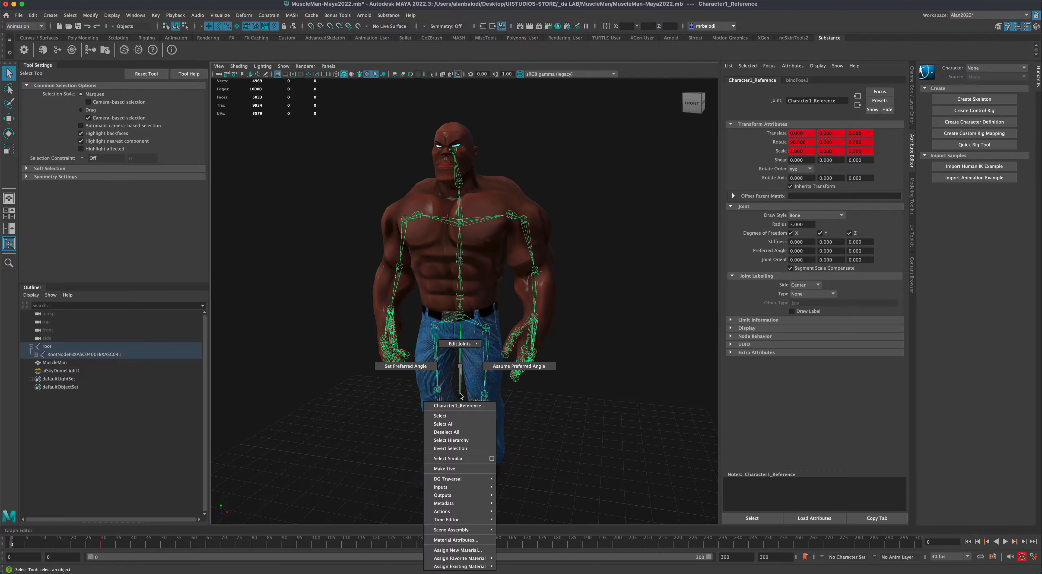
pyautogui.click(453, 440)
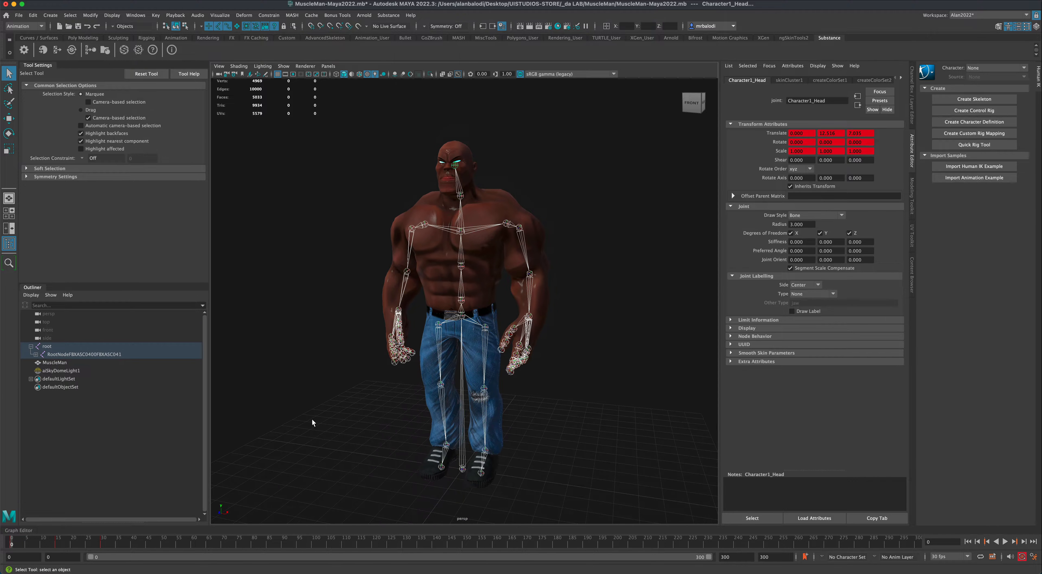
# In the Graph Editor, select all animation keys of the joints and set their curves' Post Infinity to Cycle.
pyautogui.click(134, 15)
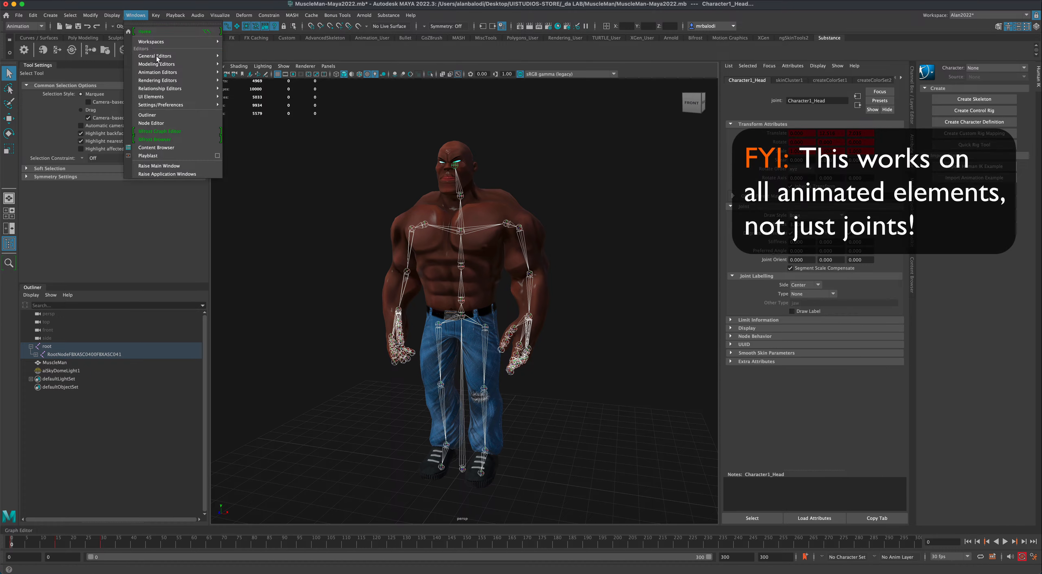
pyautogui.moveTo(158, 72)
pyautogui.click(245, 74)
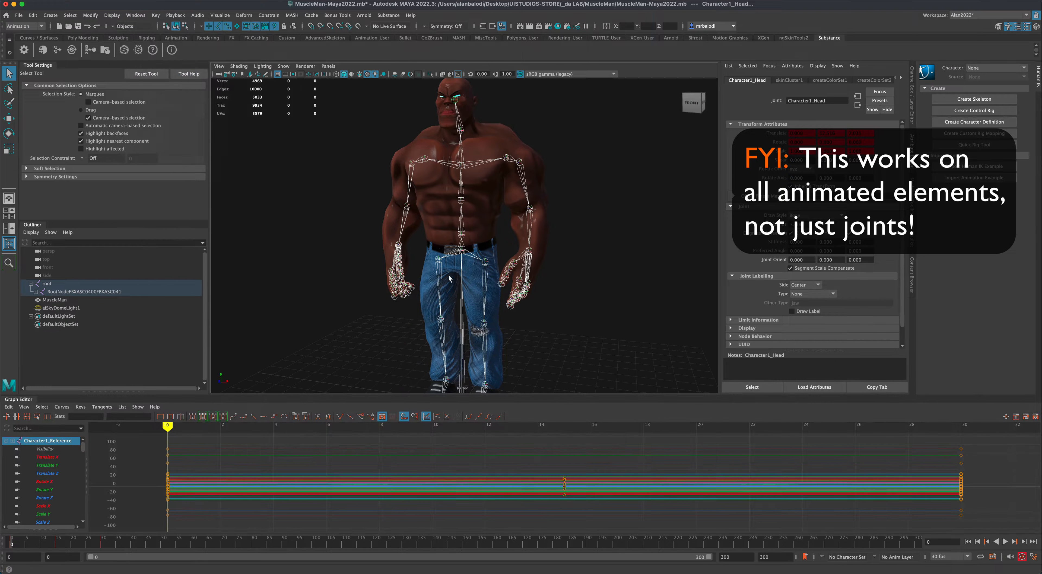
pyautogui.press('f')
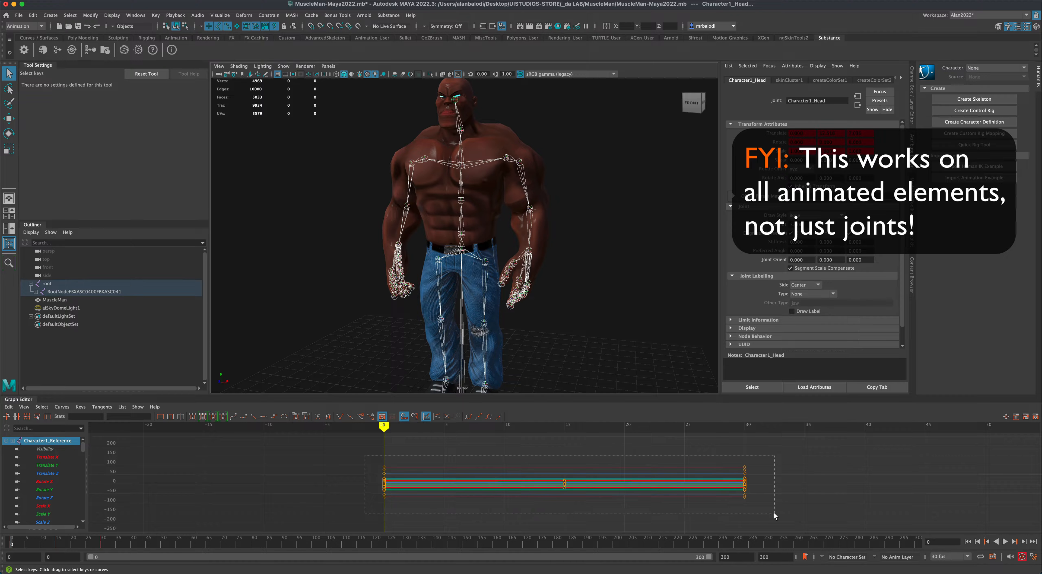
pyautogui.moveTo(774, 513); pyautogui.dragTo(158, 429)
pyautogui.click(67, 407)
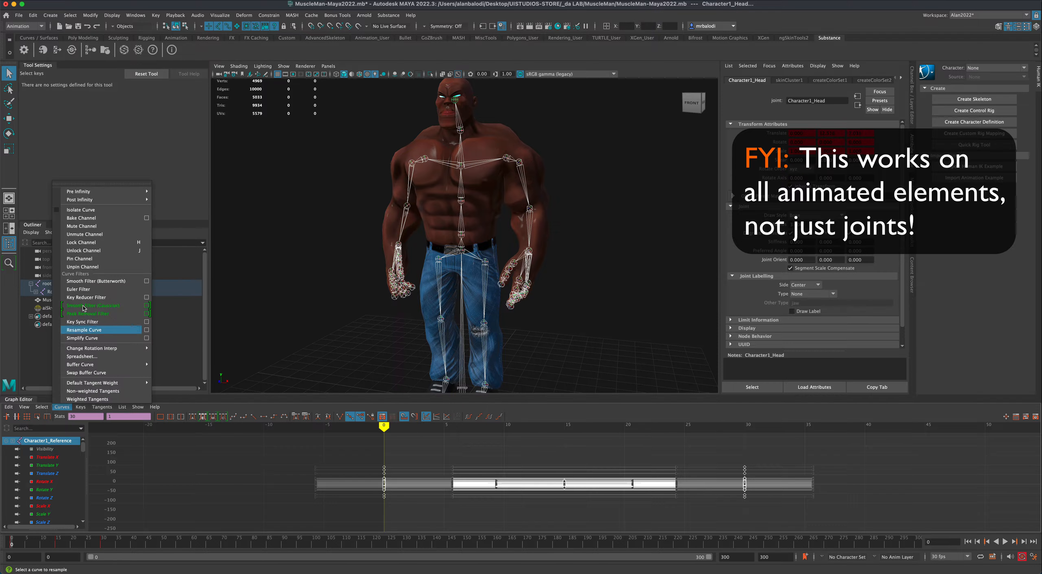
pyautogui.moveTo(96, 198)
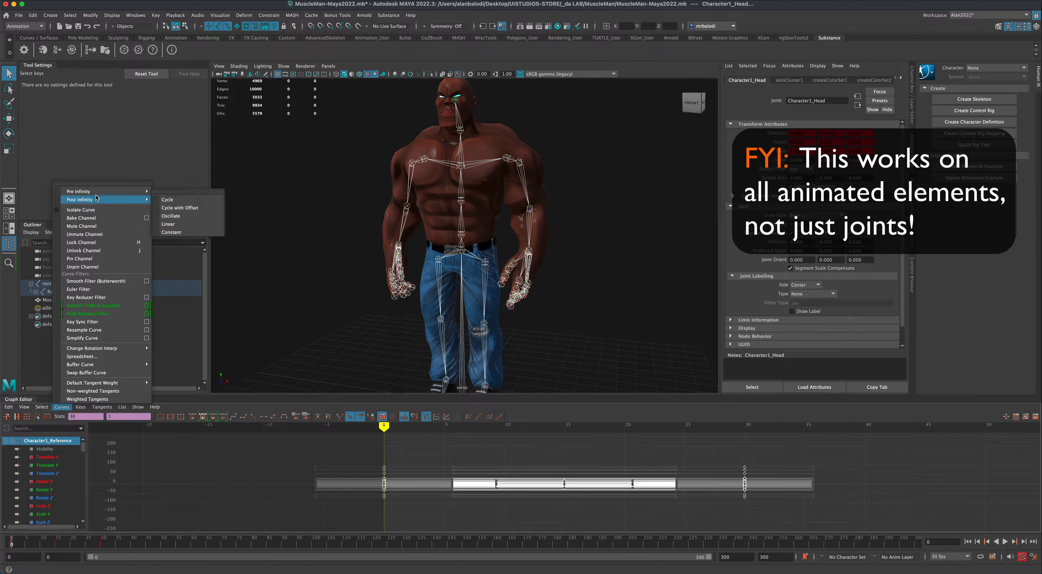
pyautogui.click(168, 200)
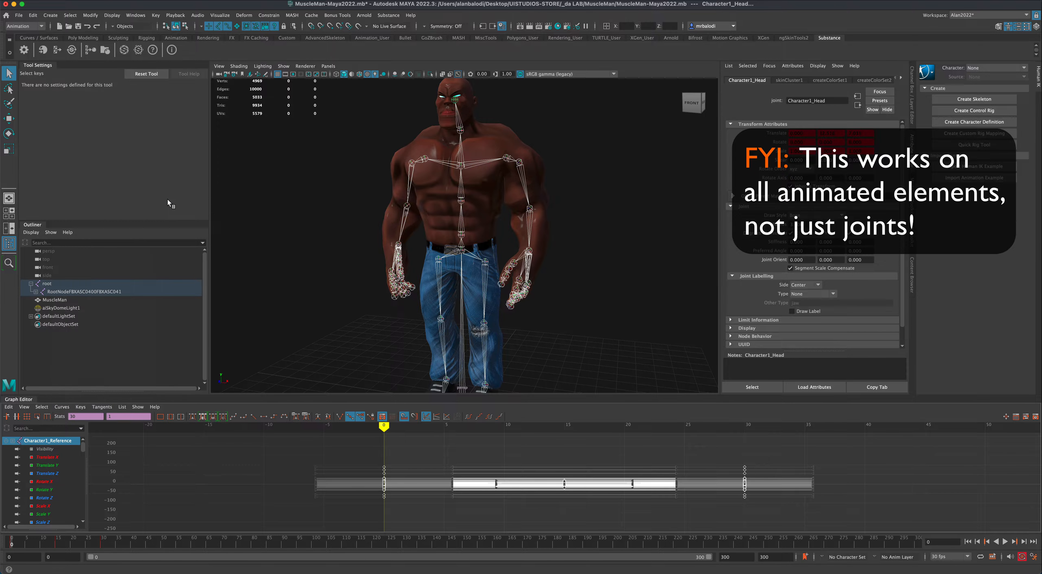
# Collapse the Graph Editor, play the cycled animation and clear the joint selection.
pyautogui.click(27, 400)
pyautogui.click(1005, 542)
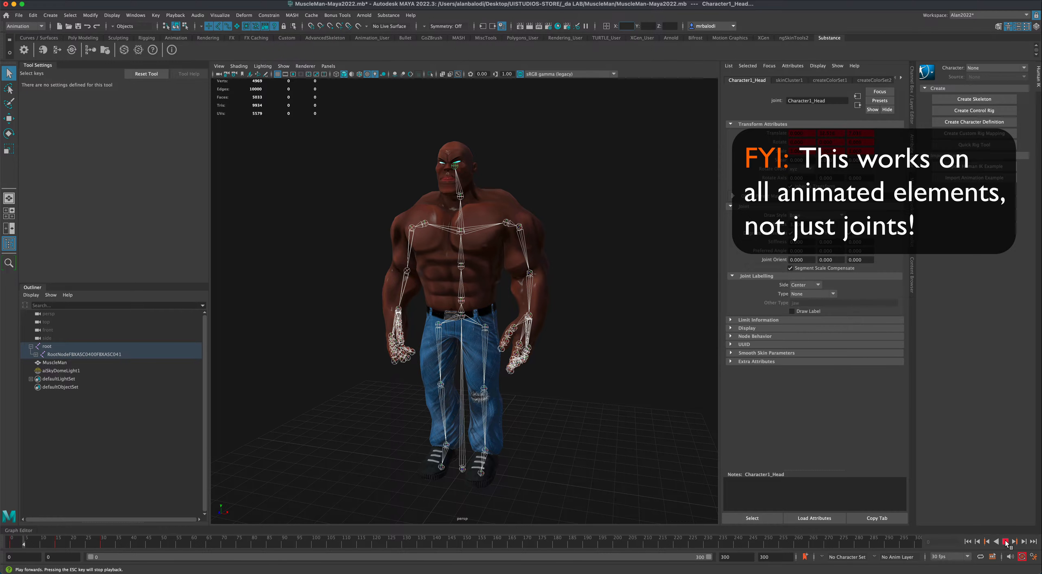
pyautogui.click(646, 436)
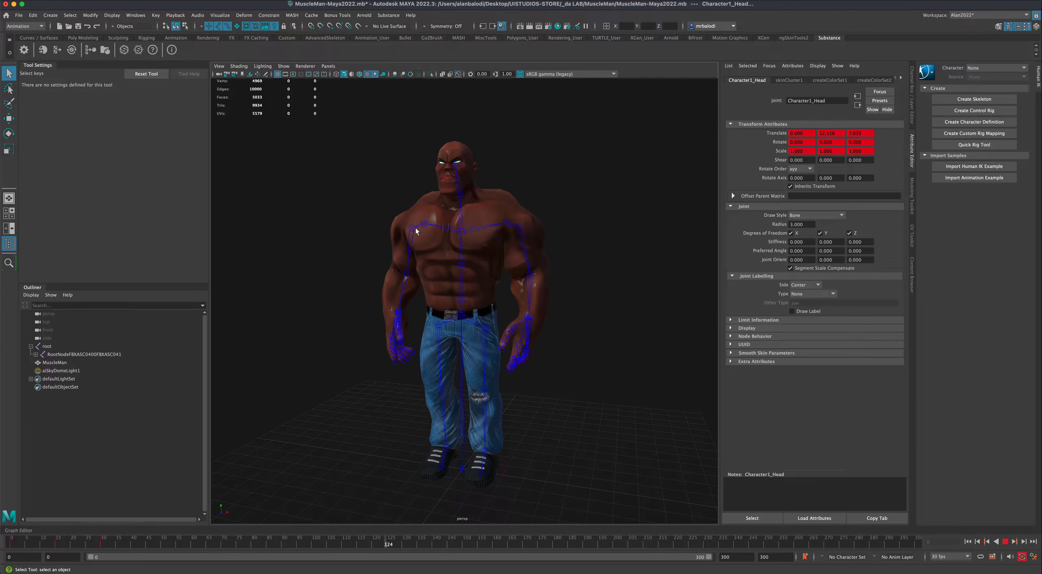
# Hide the joints in the viewport and view the playing animation from the character's other side.
pyautogui.click(284, 66)
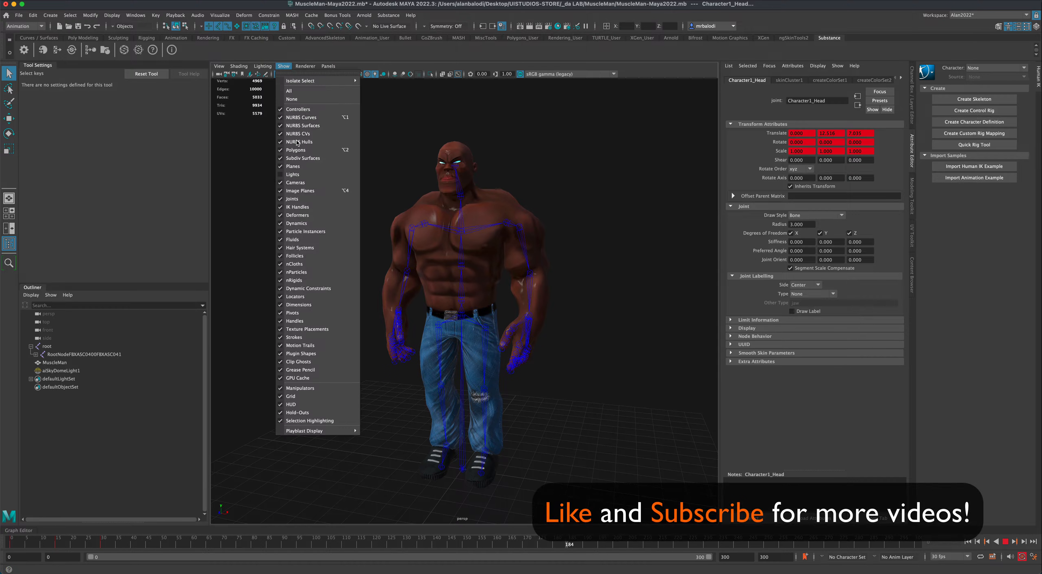
pyautogui.click(295, 199)
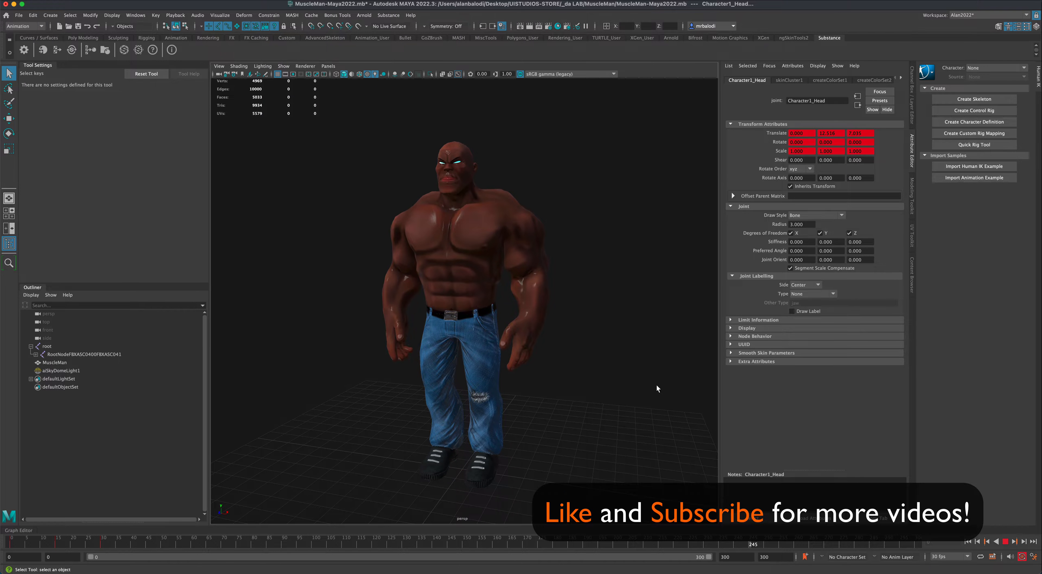
pyautogui.keyDown('alt'); pyautogui.moveTo(393, 330); pyautogui.dragTo(530, 326); pyautogui.keyUp('alt')
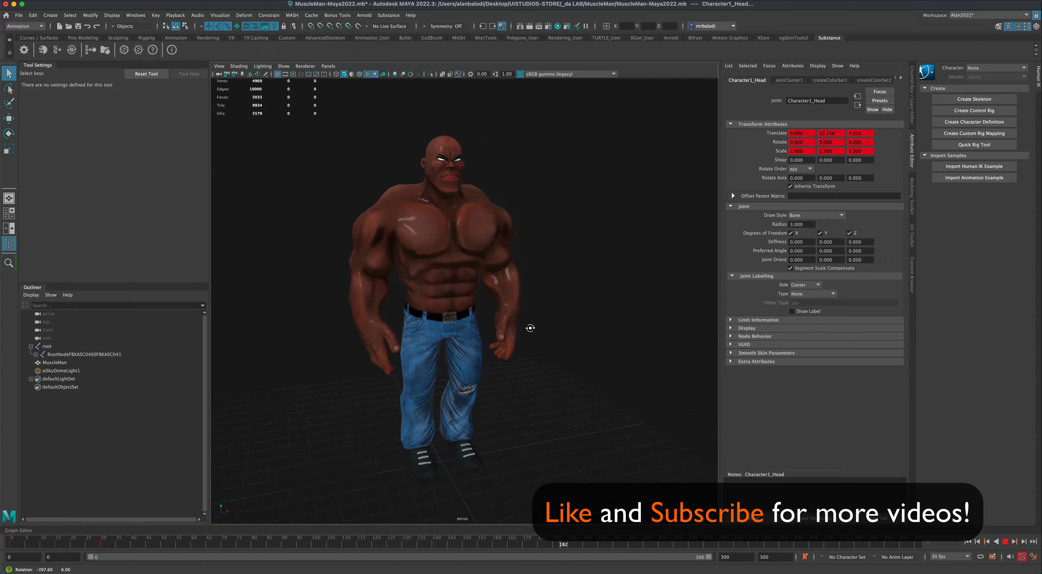